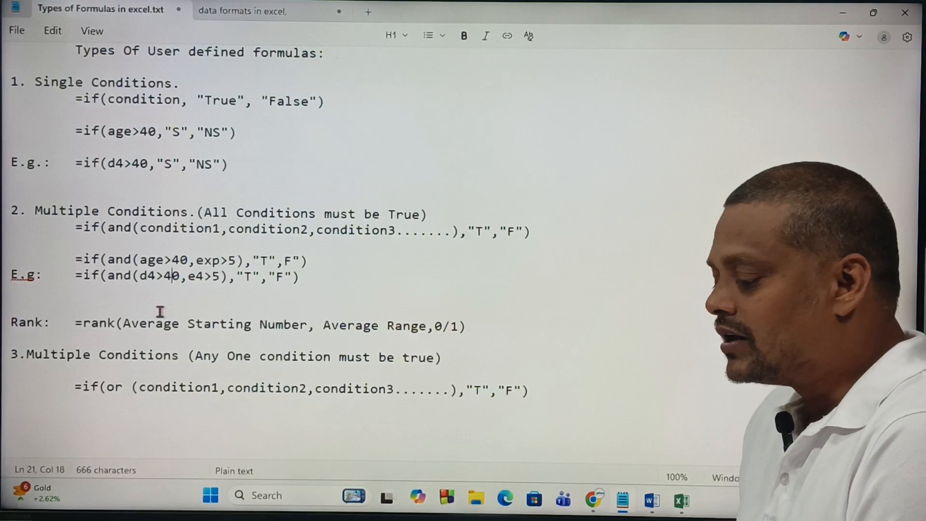
Step: Review the types of user-defined formulas in the notes file and switch over to the workbook
{"action": "scroll", "coordinate": [248, 338], "scroll_direction": "up", "scroll_amount": 2}
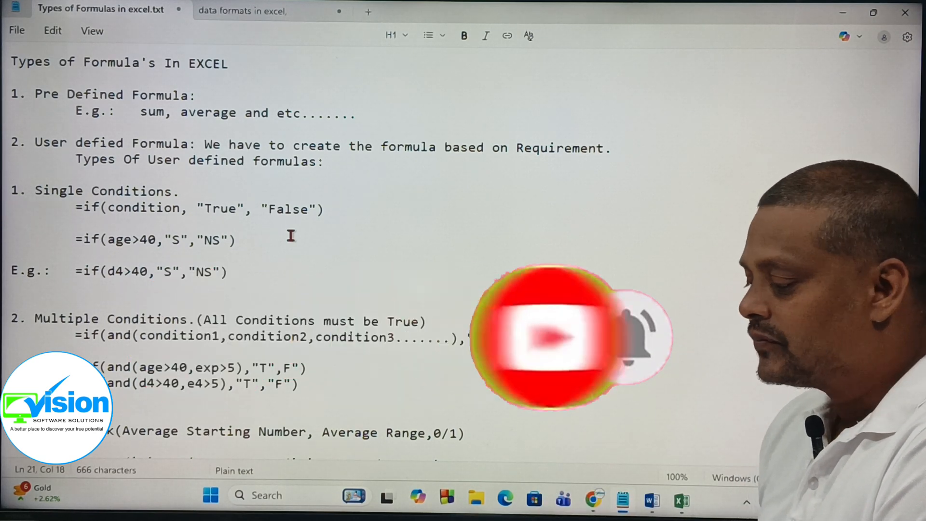
{"action": "scroll", "coordinate": [186, 169], "scroll_direction": "down", "scroll_amount": 2}
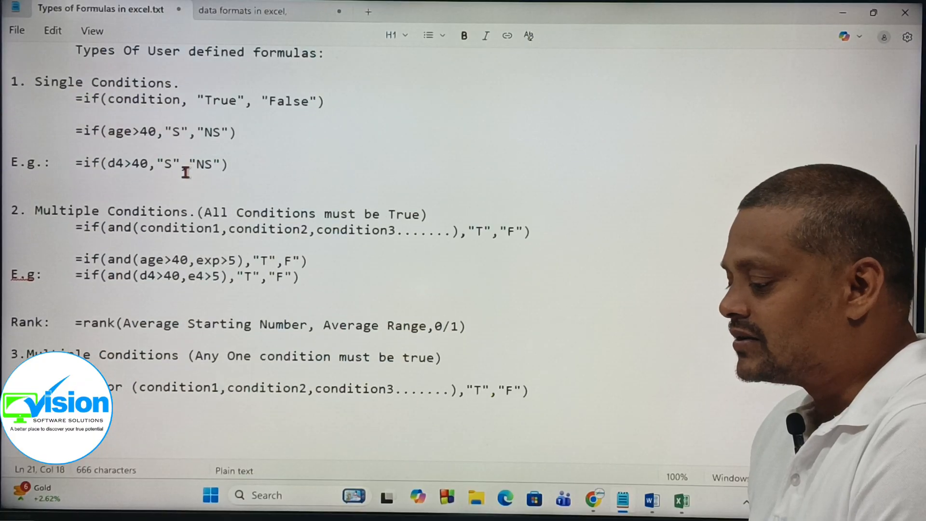
{"action": "scroll", "coordinate": [186, 170], "scroll_direction": "up", "scroll_amount": 2}
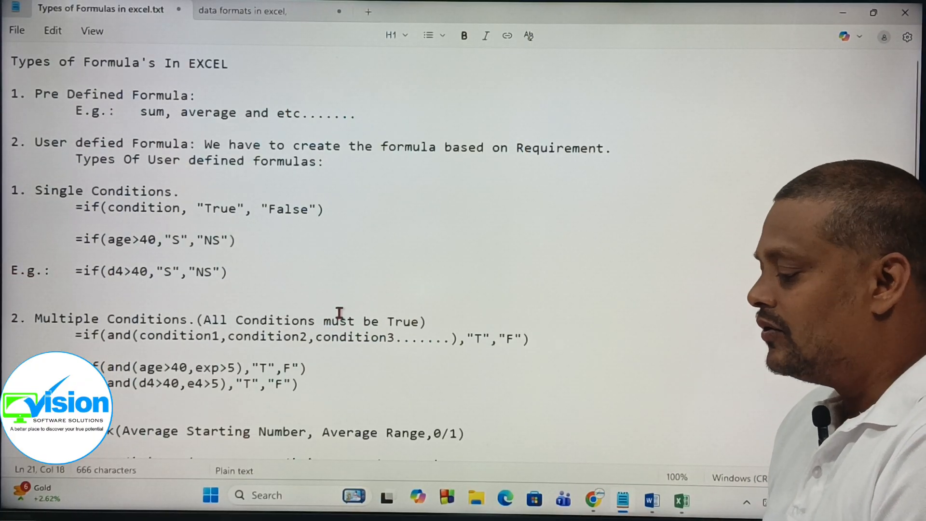
{"action": "left_click", "coordinate": [844, 15]}
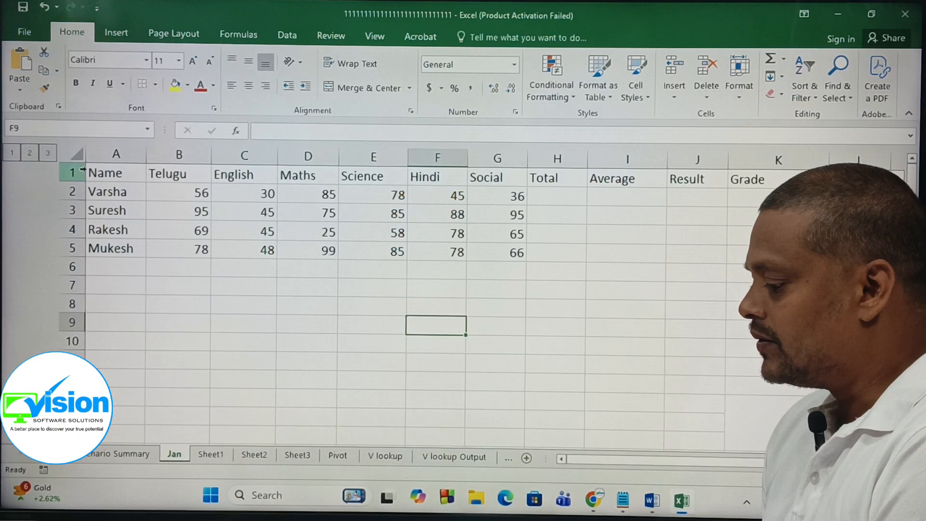
Step: Center-align all the data in the marks table A1:K5
{"action": "left_click", "coordinate": [120, 172]}
{"action": "left_click", "coordinate": [168, 176]}
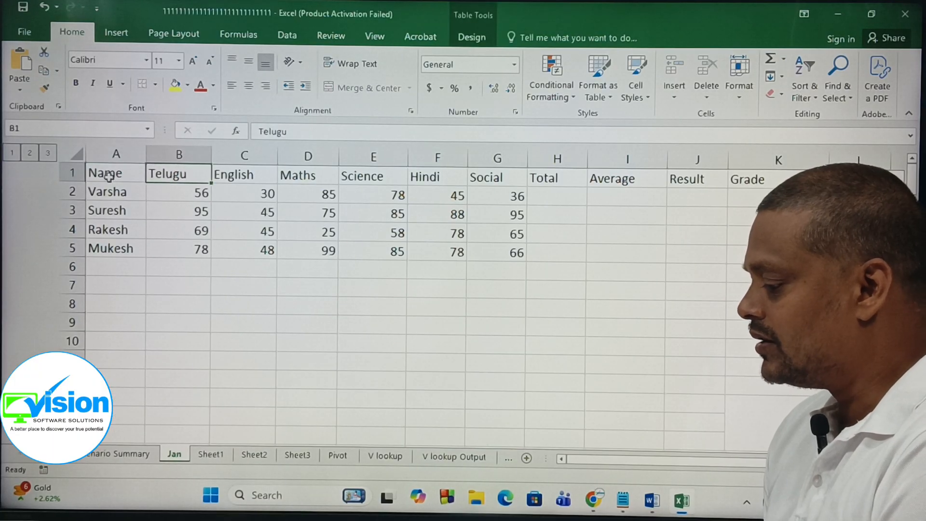
{"action": "left_click_drag", "start_coordinate": [107, 174], "coordinate": [853, 251]}
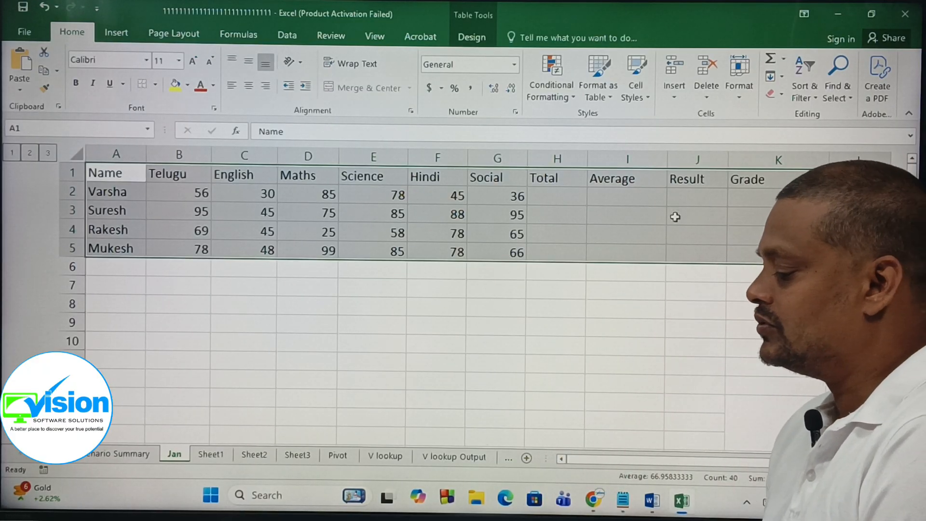
{"action": "left_click", "coordinate": [249, 88]}
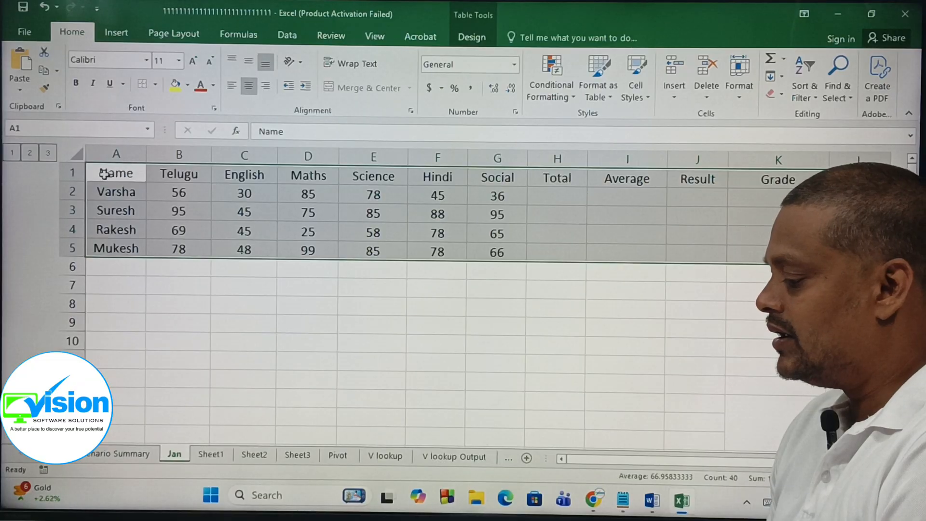
Step: Make the header row A1:K1 bold and increase its font size to 12
{"action": "left_click_drag", "start_coordinate": [104, 173], "coordinate": [859, 179]}
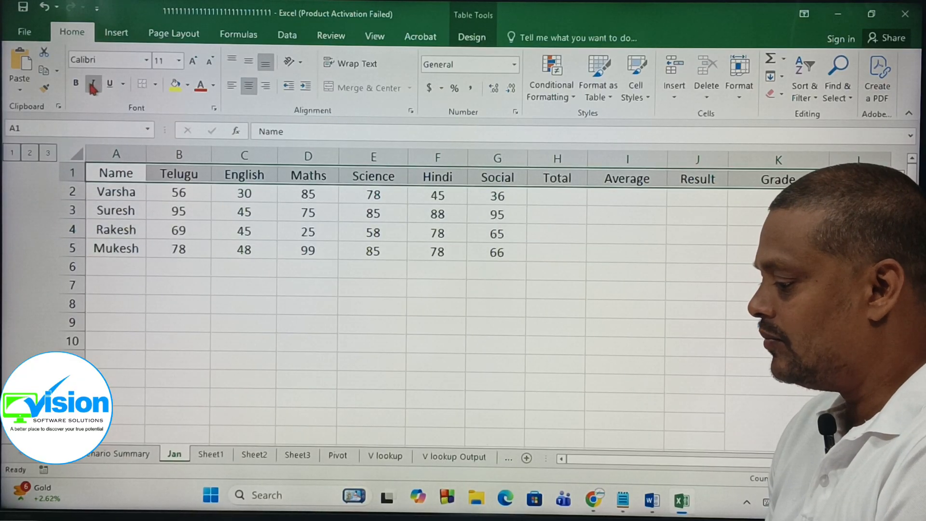
{"action": "left_click", "coordinate": [76, 83]}
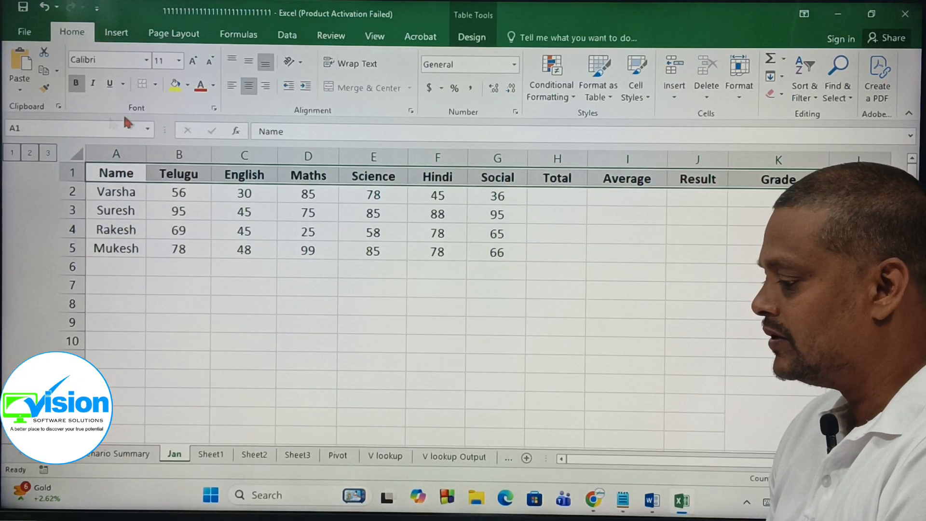
{"action": "left_click", "coordinate": [193, 62]}
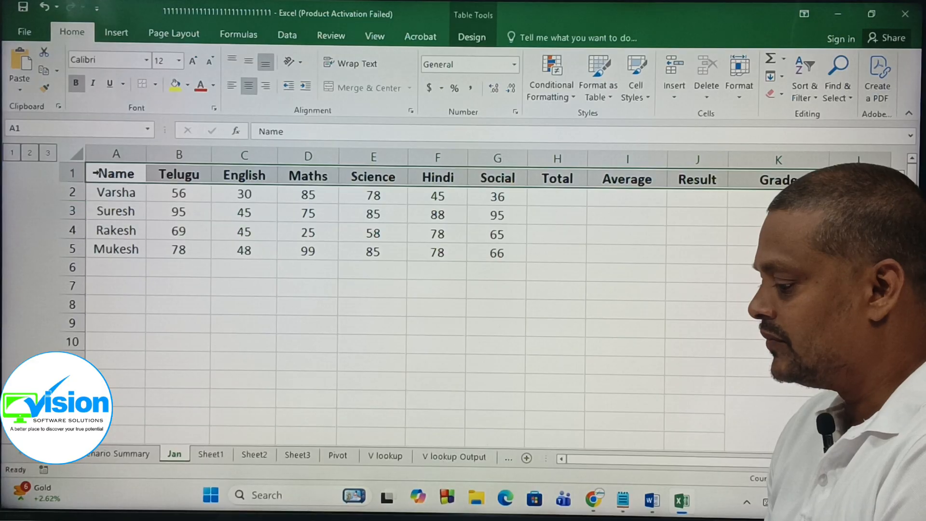
Step: Format the marks range as a table with a dark blue table style
{"action": "left_click_drag", "start_coordinate": [93, 174], "coordinate": [118, 251]}
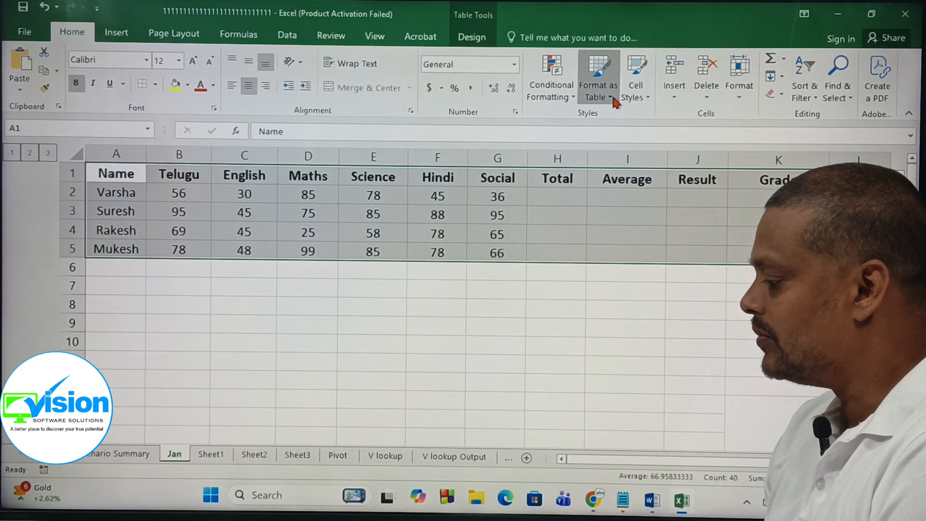
{"action": "left_click", "coordinate": [598, 94]}
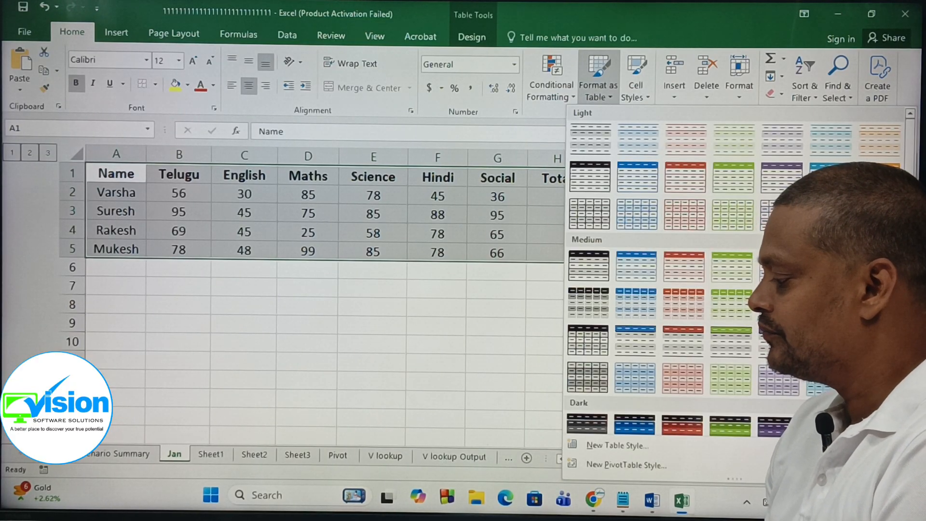
{"action": "left_click", "coordinate": [829, 178]}
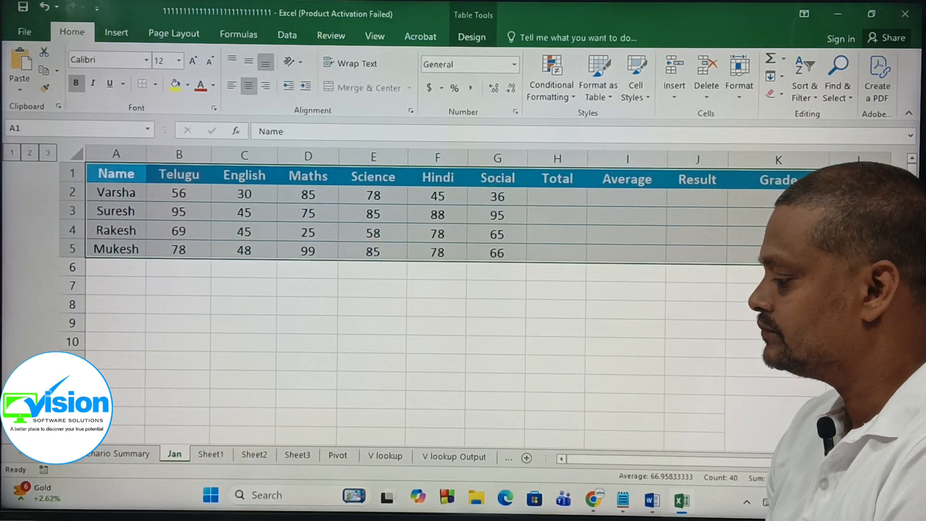
{"action": "left_click", "coordinate": [599, 96]}
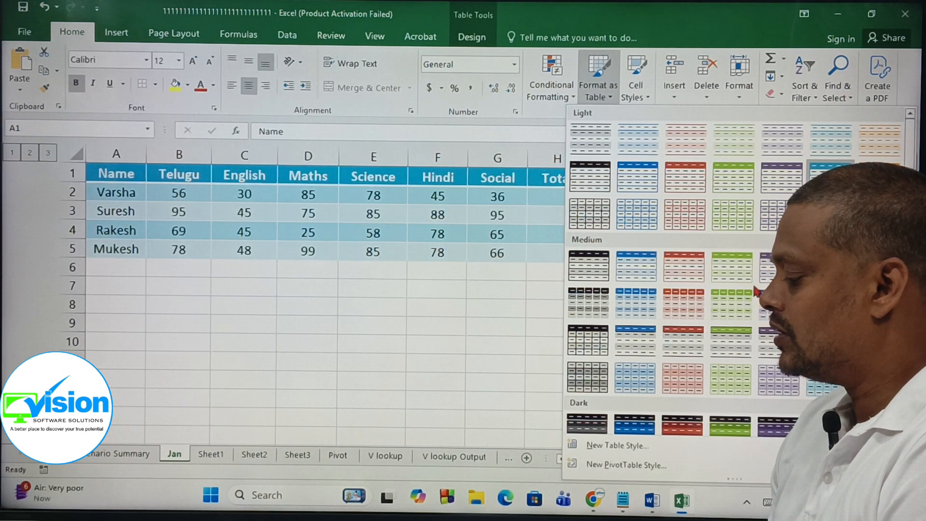
{"action": "left_click", "coordinate": [630, 425]}
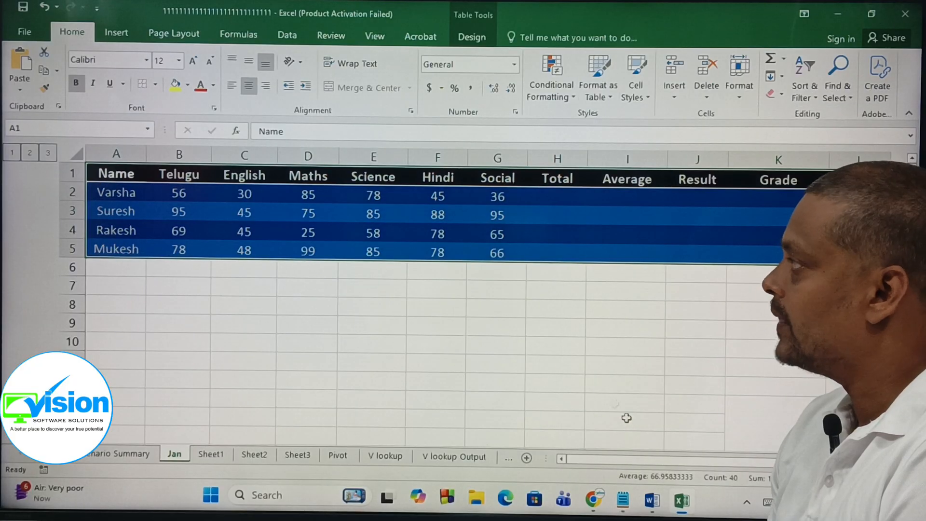
Step: Add borders to all cells of the table range A1:K5
{"action": "left_click", "coordinate": [593, 357]}
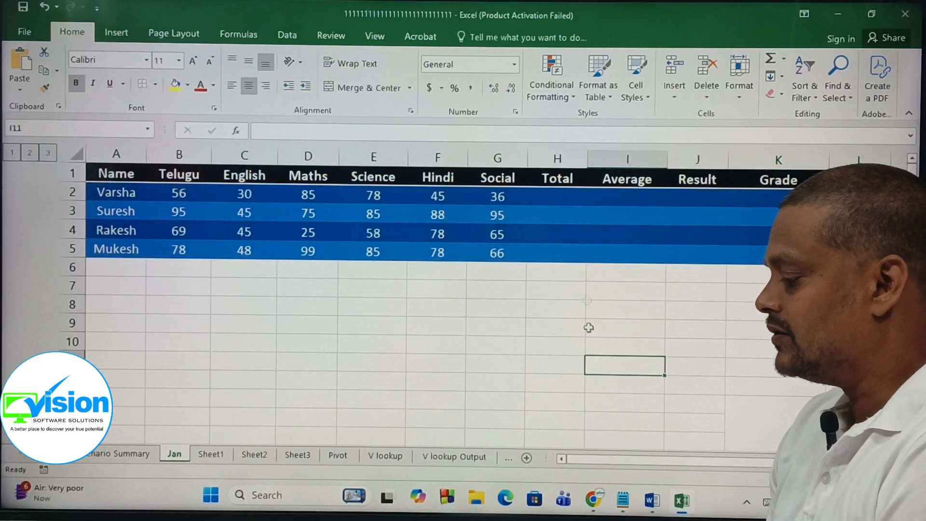
{"action": "left_click_drag", "start_coordinate": [109, 174], "coordinate": [753, 249]}
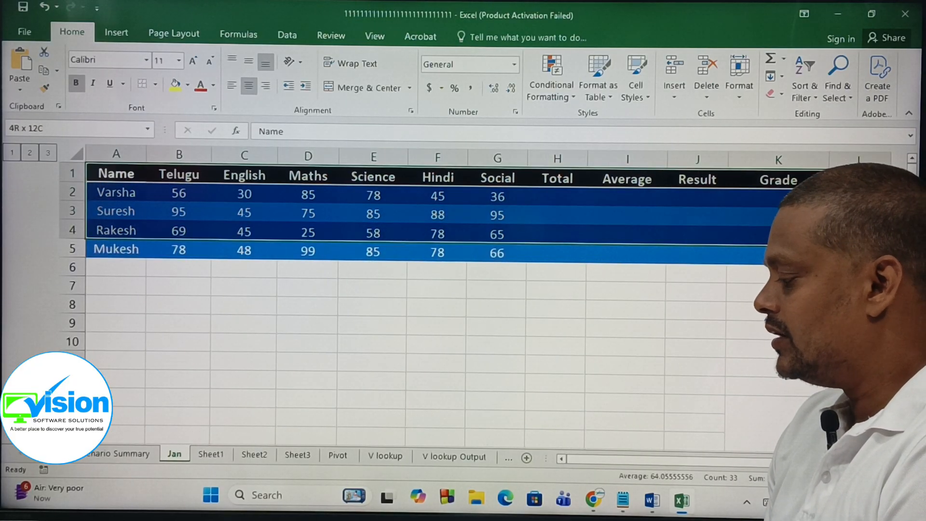
{"action": "left_click", "coordinate": [156, 86]}
{"action": "left_click", "coordinate": [163, 197]}
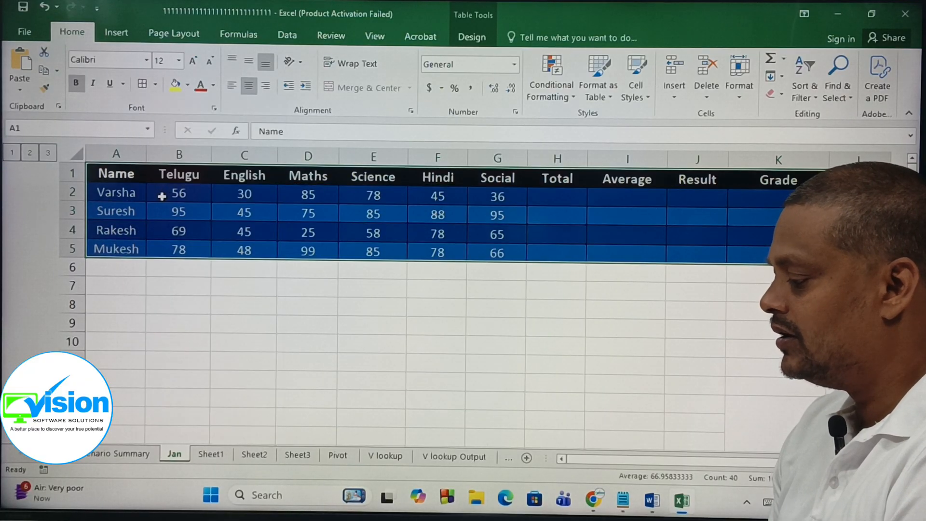
{"action": "left_click", "coordinate": [525, 350]}
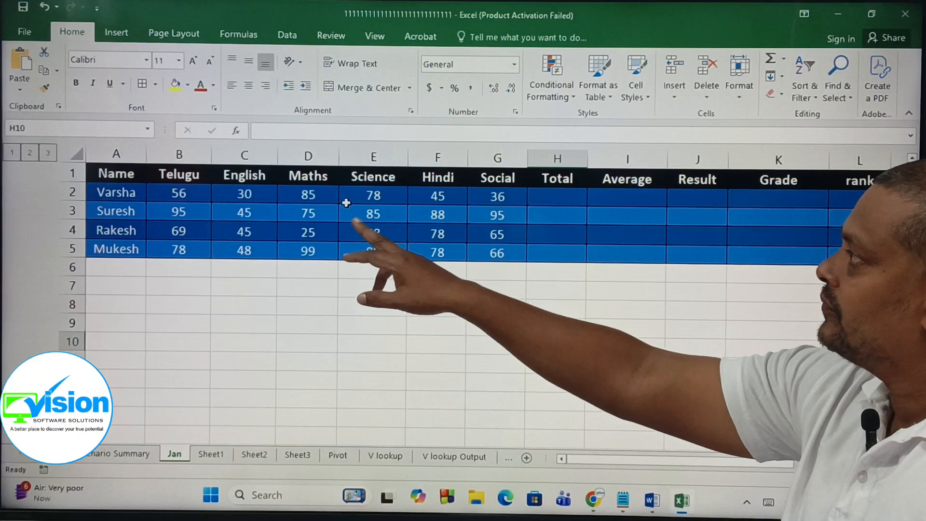
Step: Review the table's column headers one by one
{"action": "left_click", "coordinate": [183, 176]}
{"action": "left_click", "coordinate": [235, 177]}
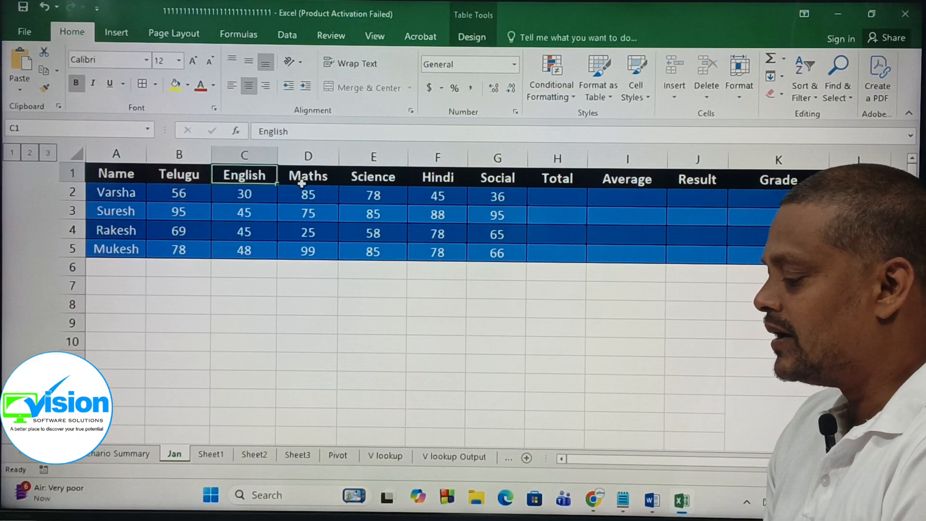
{"action": "left_click", "coordinate": [306, 177]}
{"action": "left_click", "coordinate": [371, 183]}
{"action": "left_click", "coordinate": [506, 181]}
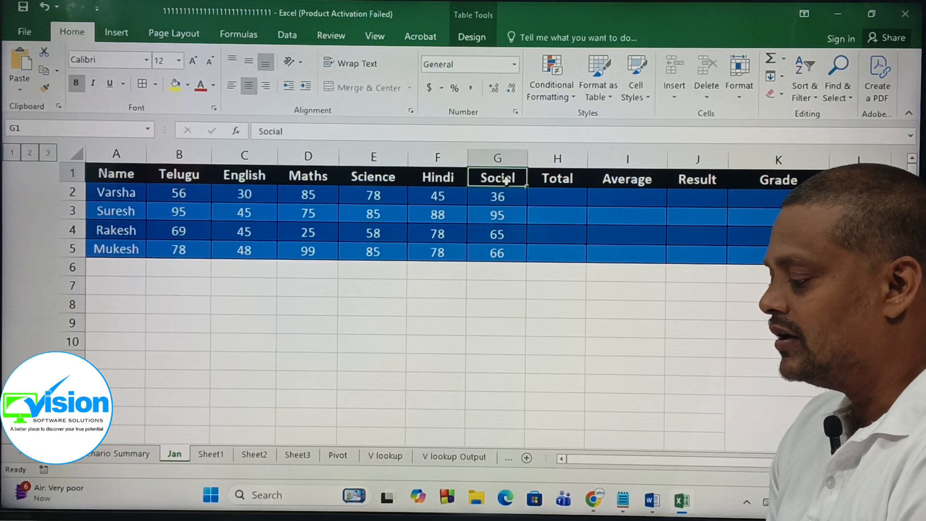
{"action": "left_click", "coordinate": [558, 178]}
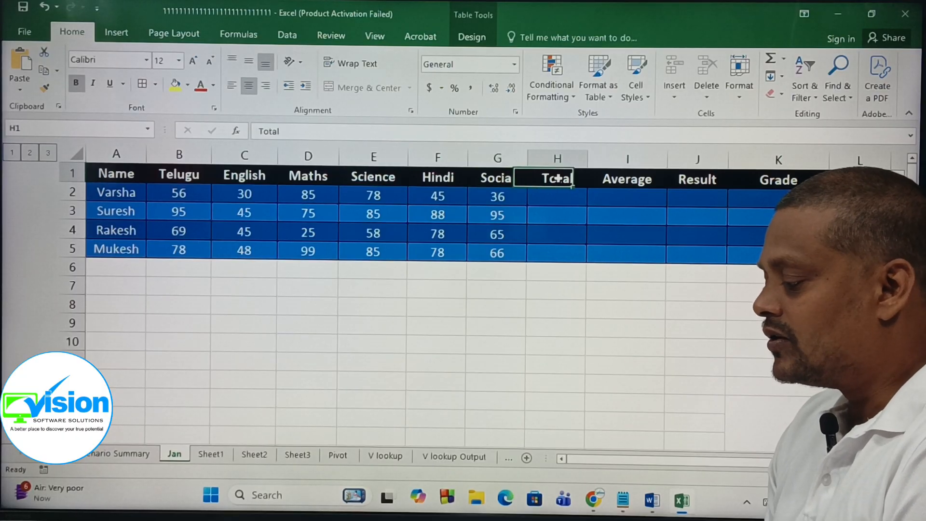
{"action": "left_click", "coordinate": [628, 184]}
{"action": "left_click", "coordinate": [558, 179]}
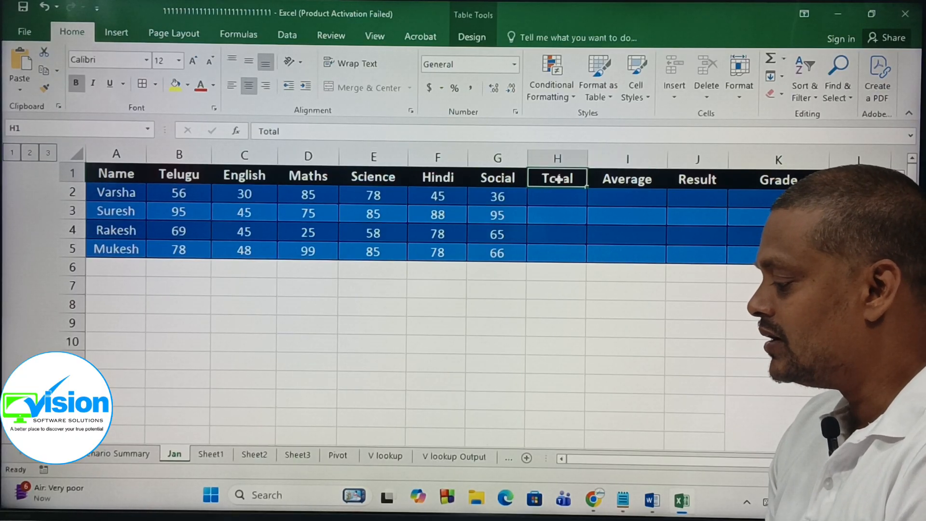
{"action": "left_click", "coordinate": [607, 180]}
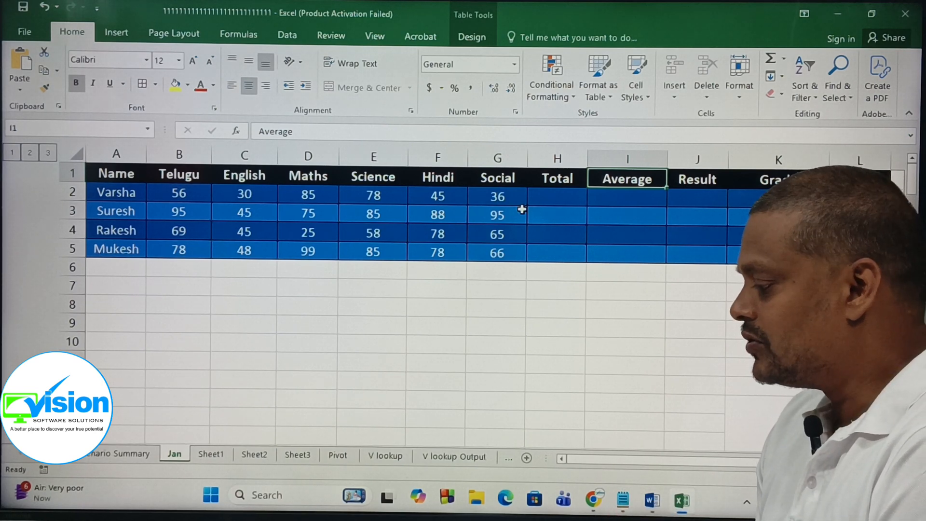
Step: Enter the formula =sum(b2:g2) in cell H2 to total the first student's marks
{"action": "left_click", "coordinate": [560, 194]}
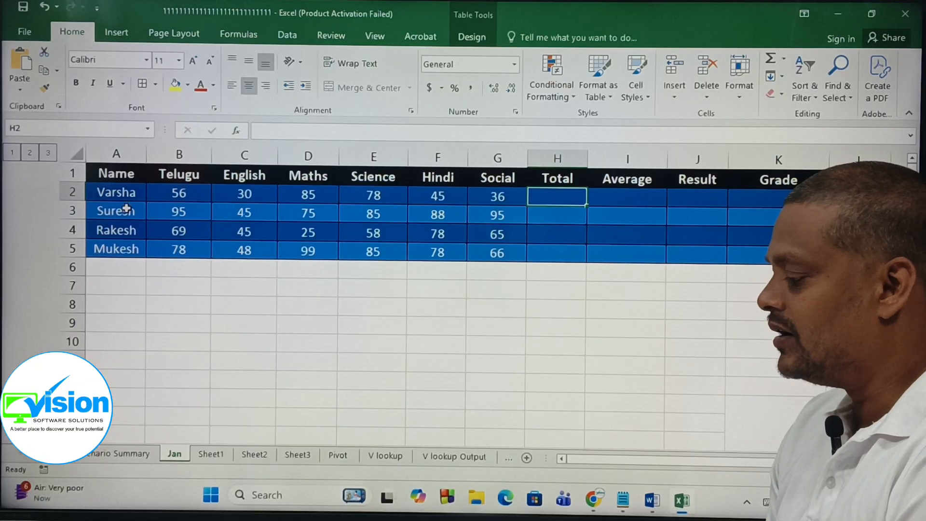
{"action": "type", "text": "="}
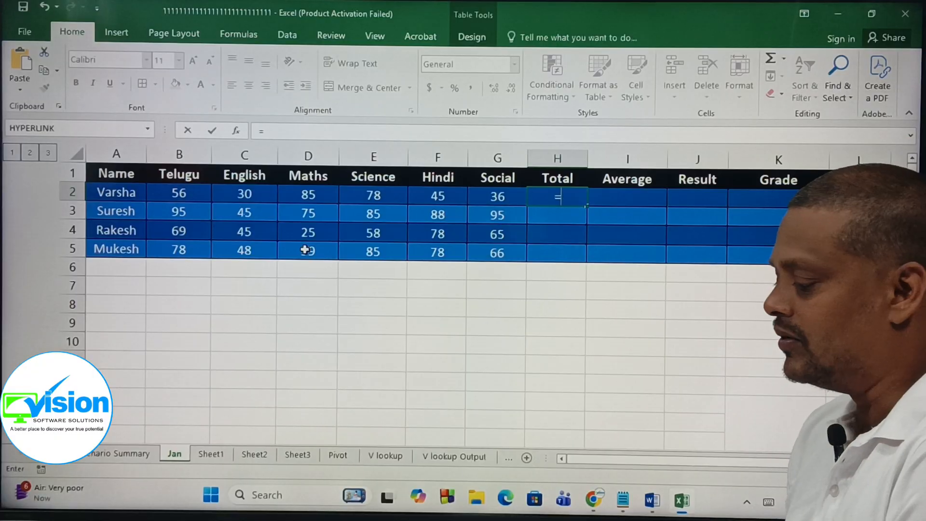
{"action": "type", "text": "su"}
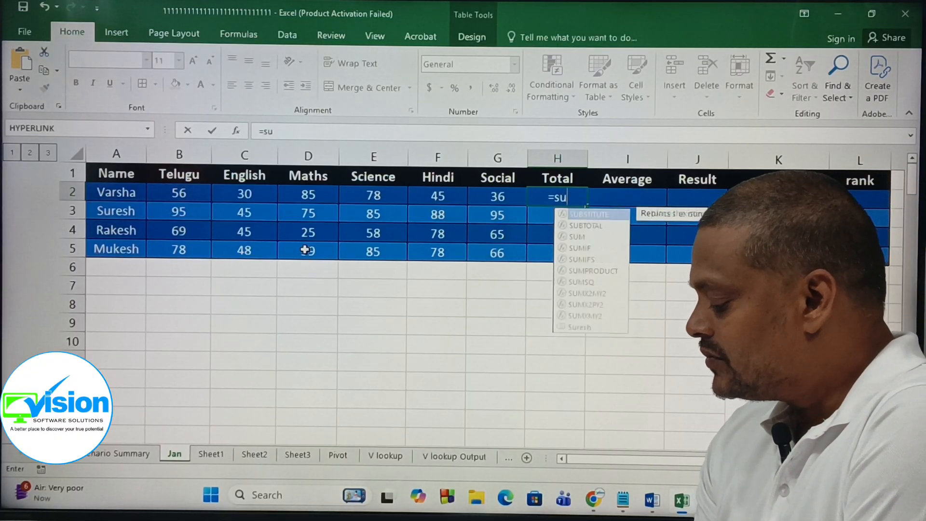
{"action": "type", "text": "m("}
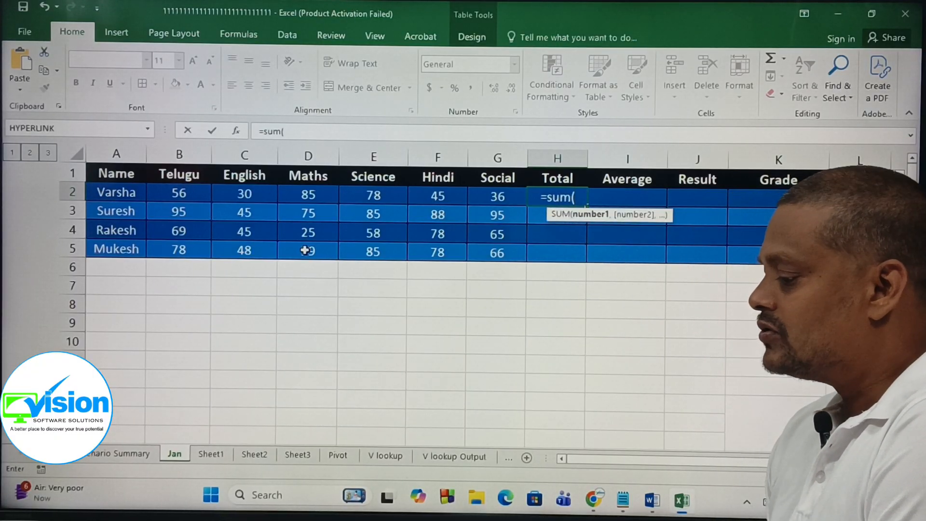
{"action": "left_click", "coordinate": [193, 193]}
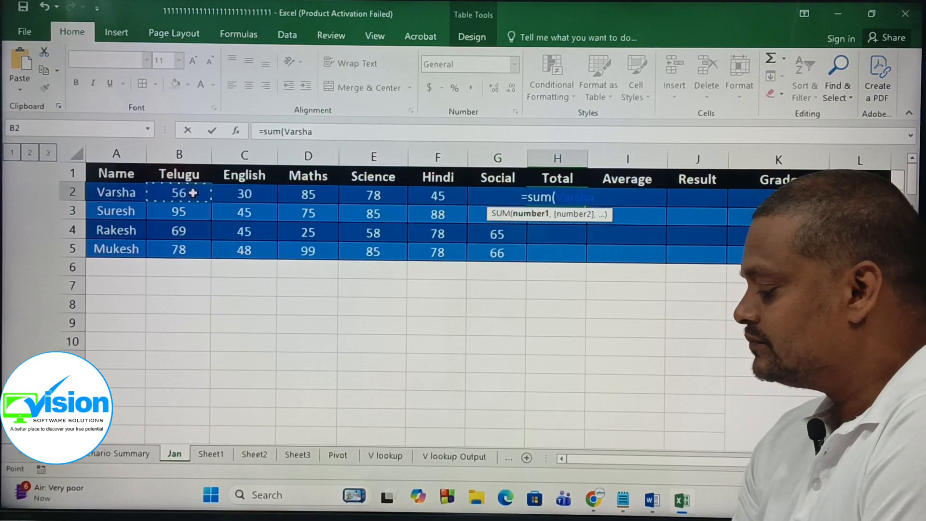
{"action": "key", "text": "BackSpace"}
{"action": "key", "text": "BackSpace"}
{"action": "key", "text": "BackSpace"}
{"action": "key", "text": "BackSpace"}
{"action": "key", "text": "BackSpace"}
{"action": "key", "text": "BackSpace"}
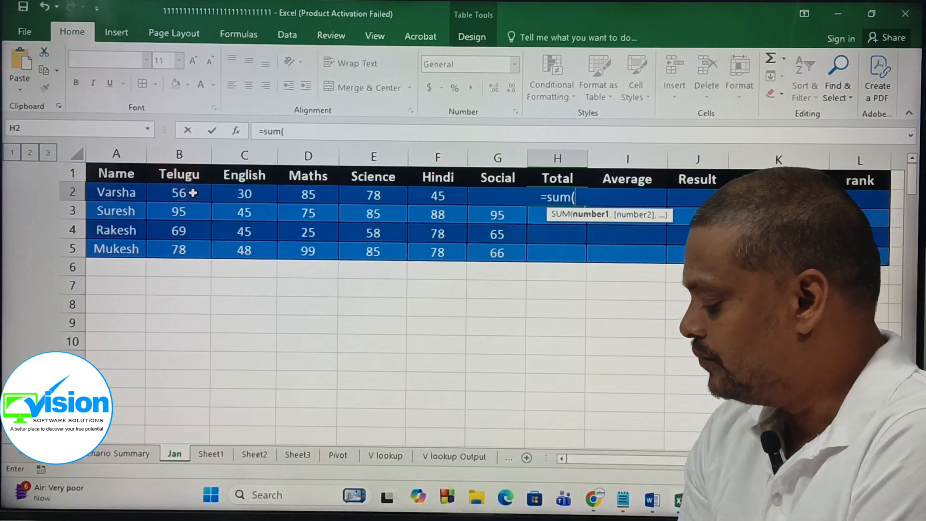
{"action": "type", "text": "b2"}
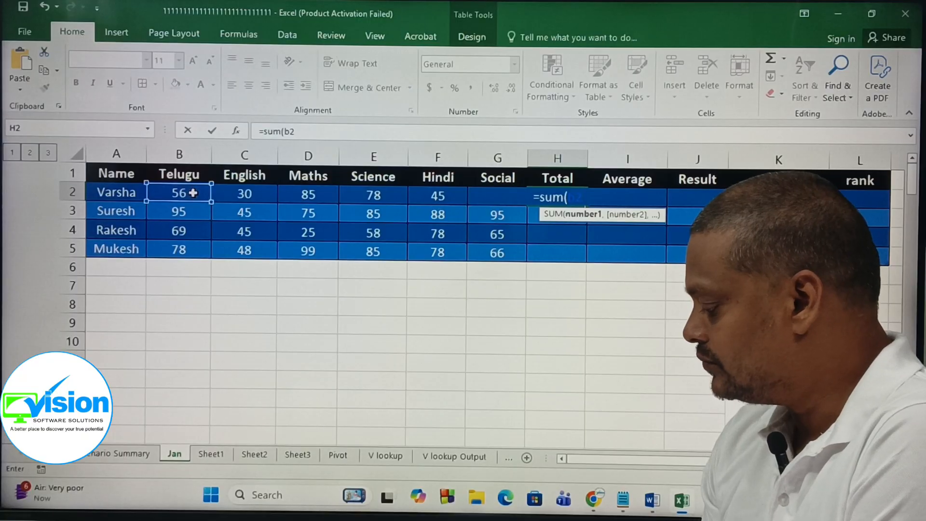
{"action": "type", "text": ":"}
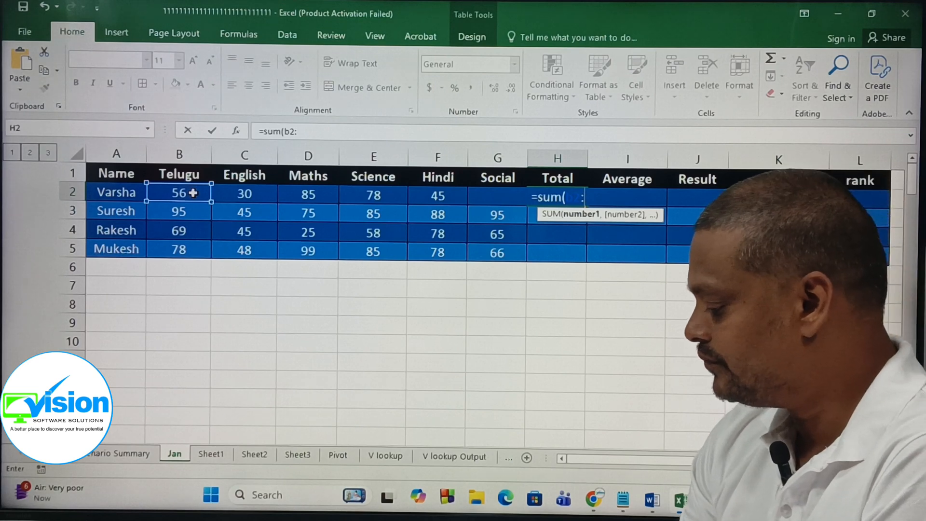
{"action": "type", "text": "g2"}
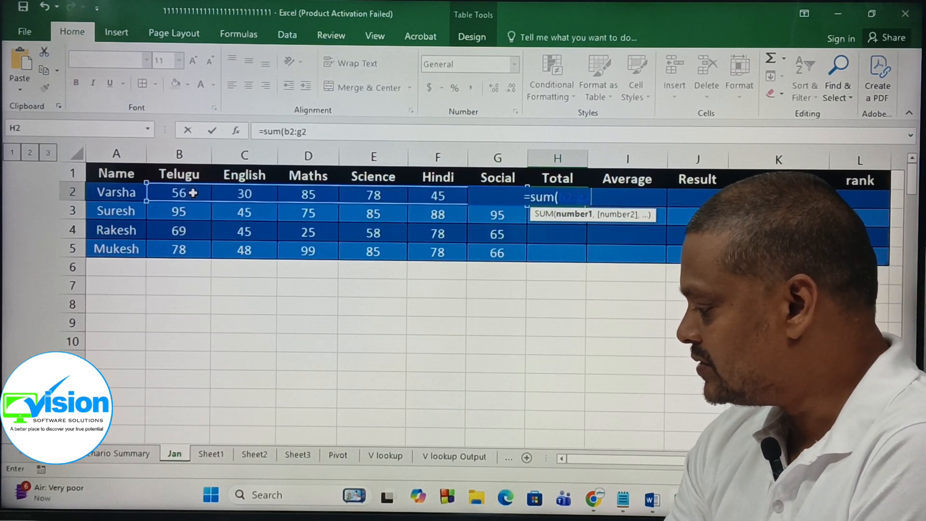
{"action": "type", "text": ")"}
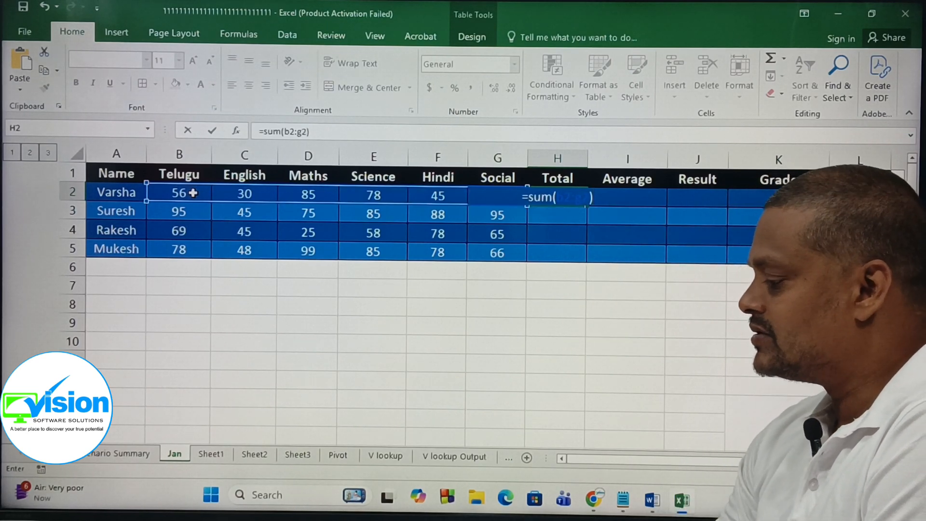
{"action": "key", "text": "Return"}
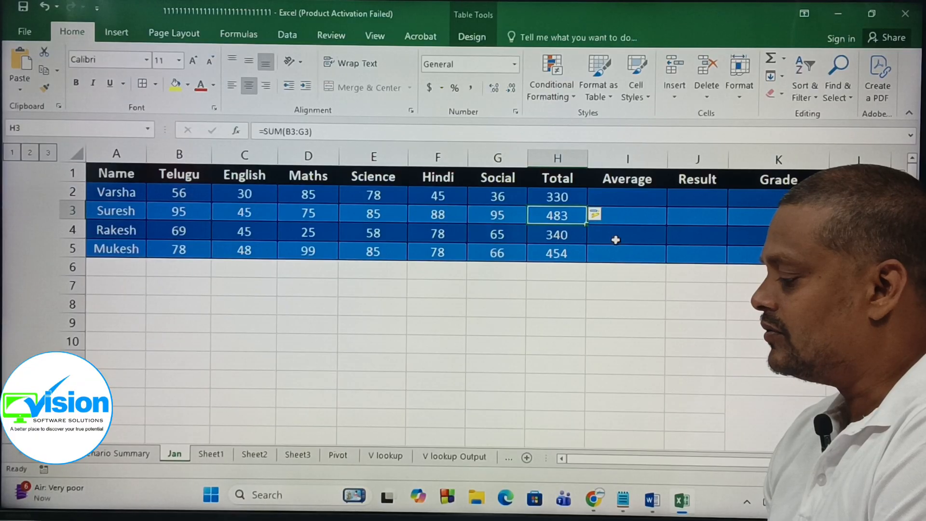
Step: Calculate the first student's average of B2:G2 in I2 with AutoSum Average and fill it down to I5
{"action": "left_click_drag", "start_coordinate": [568, 198], "coordinate": [564, 252]}
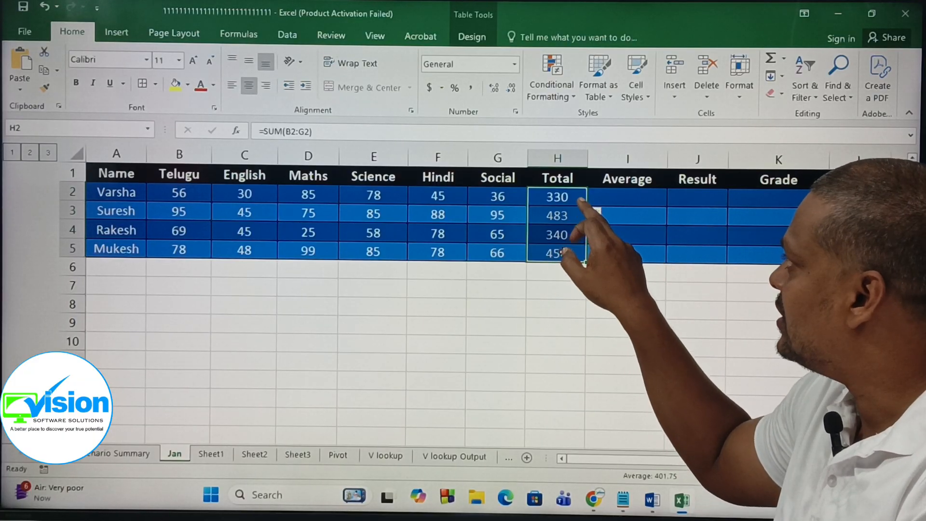
{"action": "left_click", "coordinate": [547, 198]}
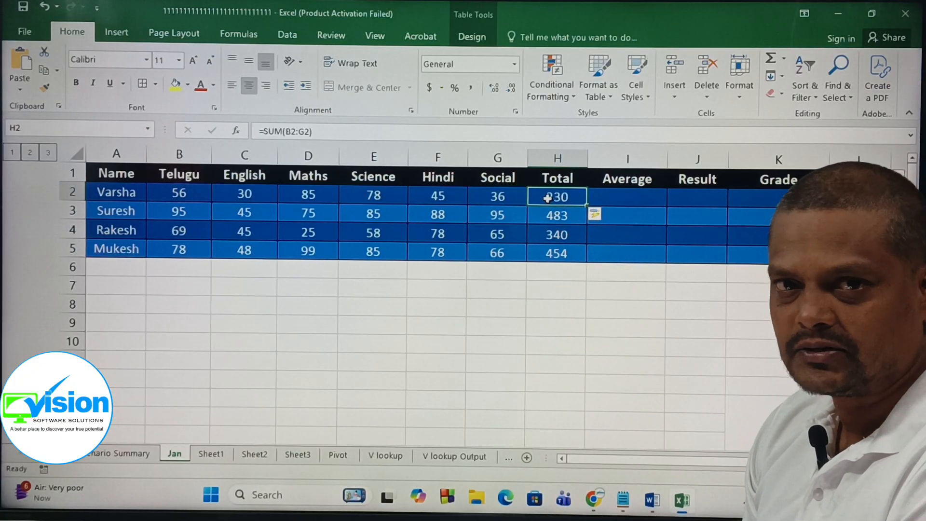
{"action": "left_click", "coordinate": [631, 202]}
{"action": "left_click_drag", "start_coordinate": [176, 196], "coordinate": [495, 199]}
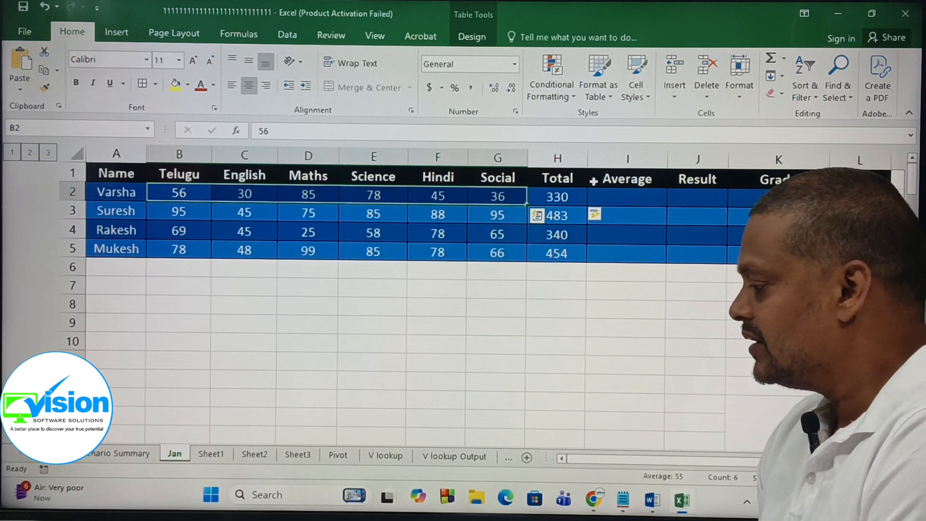
{"action": "left_click", "coordinate": [785, 60]}
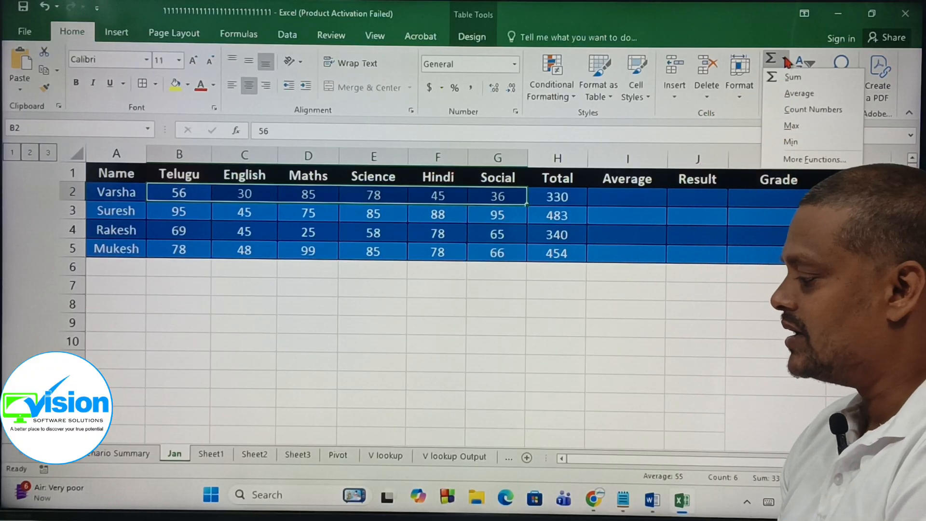
{"action": "left_click", "coordinate": [797, 92]}
{"action": "left_click", "coordinate": [608, 197]}
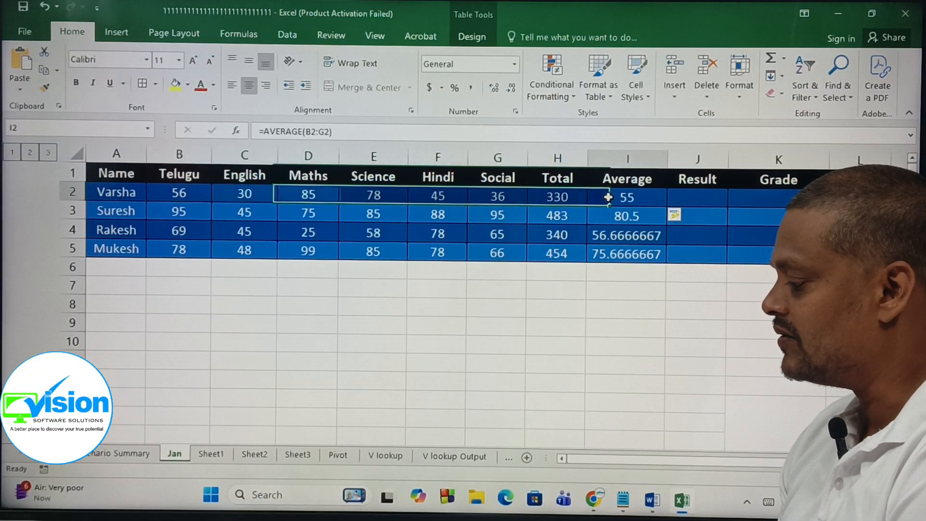
{"action": "left_click_drag", "start_coordinate": [608, 197], "coordinate": [611, 251]}
{"action": "left_click", "coordinate": [686, 308]}
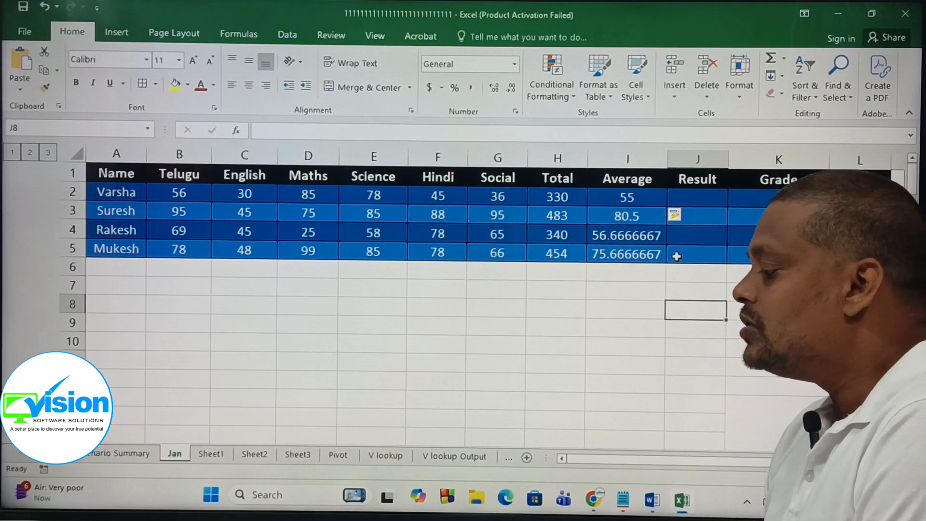
{"action": "key", "text": "Right"}
{"action": "left_click", "coordinate": [686, 196]}
{"action": "left_click", "coordinate": [676, 325]}
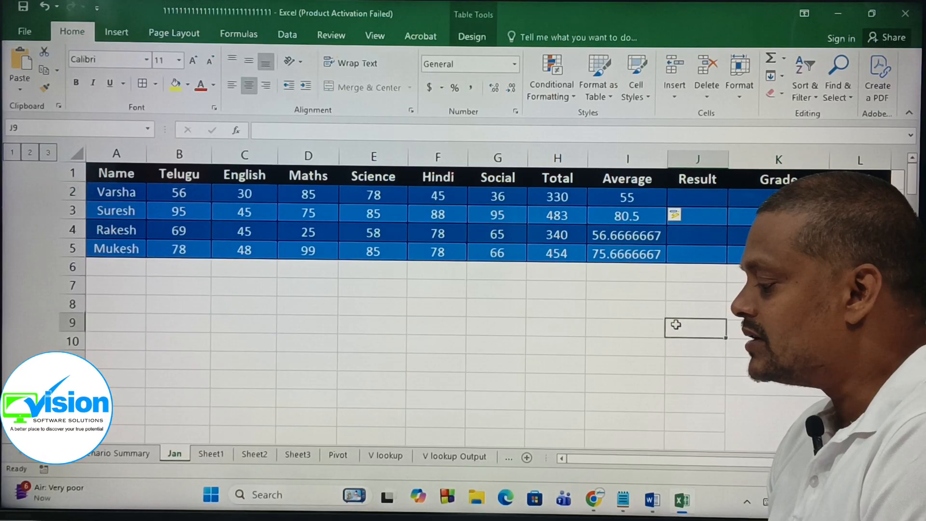
{"action": "left_click", "coordinate": [623, 209]}
{"action": "left_click", "coordinate": [703, 232]}
{"action": "left_click", "coordinate": [691, 213]}
{"action": "left_click", "coordinate": [689, 195]}
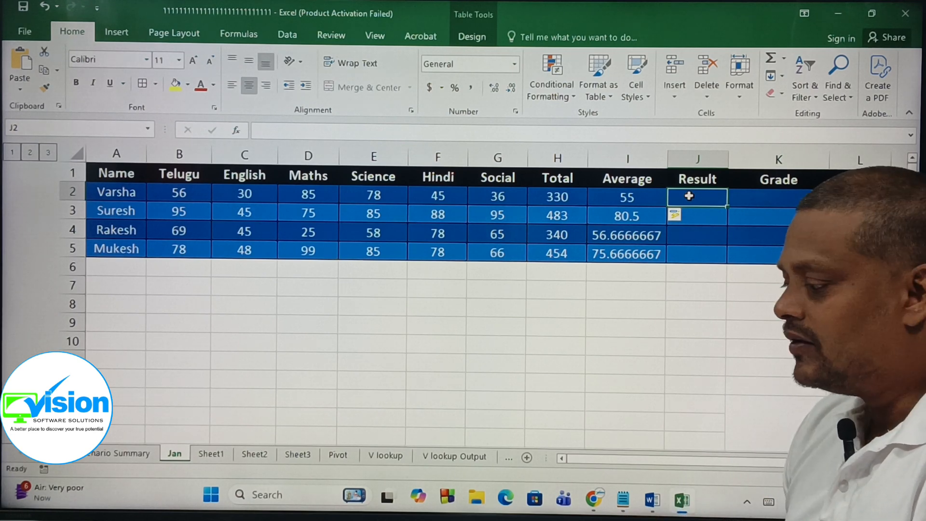
{"action": "left_click", "coordinate": [703, 357]}
{"action": "left_click", "coordinate": [607, 325]}
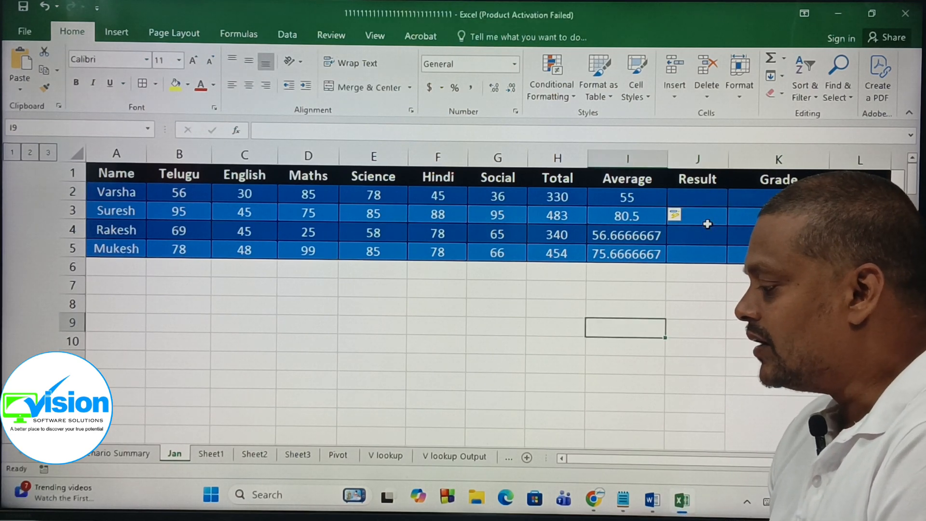
Step: Clear the formats of cell J3 in the Result column
{"action": "left_click", "coordinate": [703, 218]}
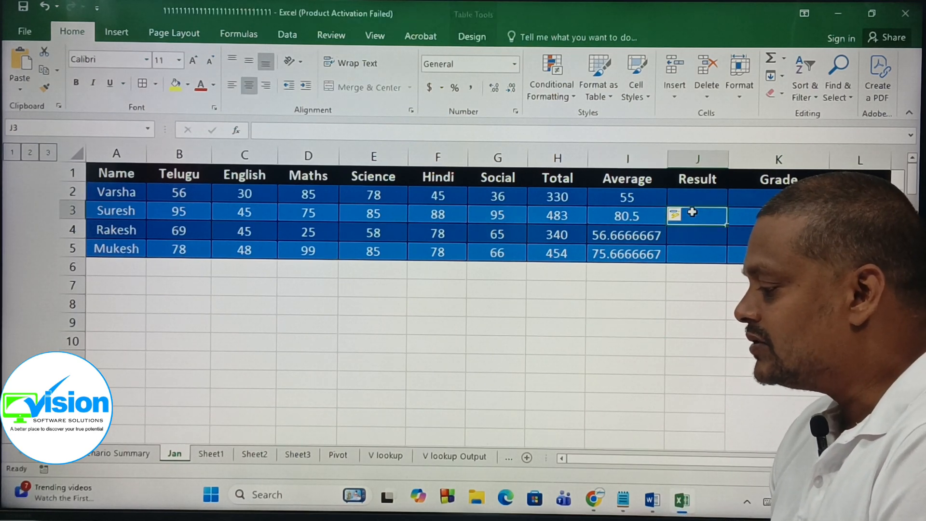
{"action": "left_click", "coordinate": [782, 97]}
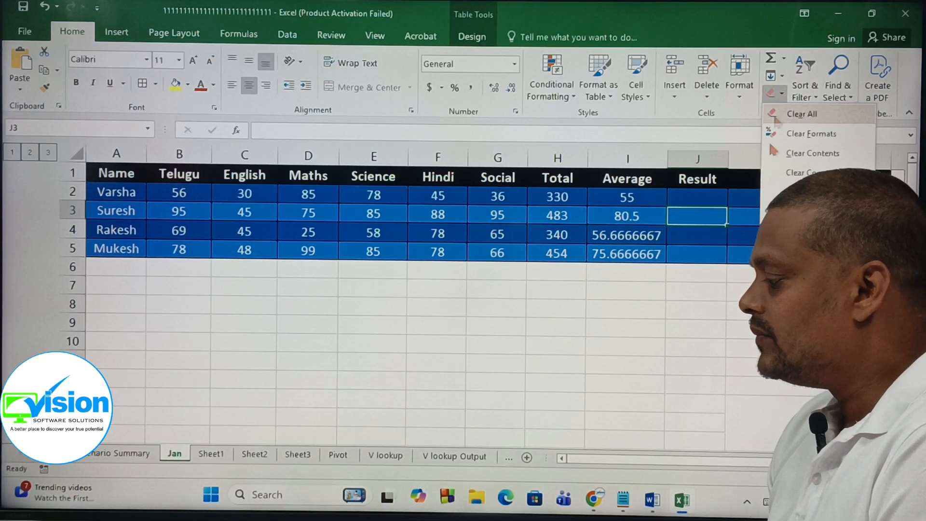
{"action": "left_click", "coordinate": [795, 138]}
{"action": "left_click", "coordinate": [654, 363]}
{"action": "left_click", "coordinate": [694, 198]}
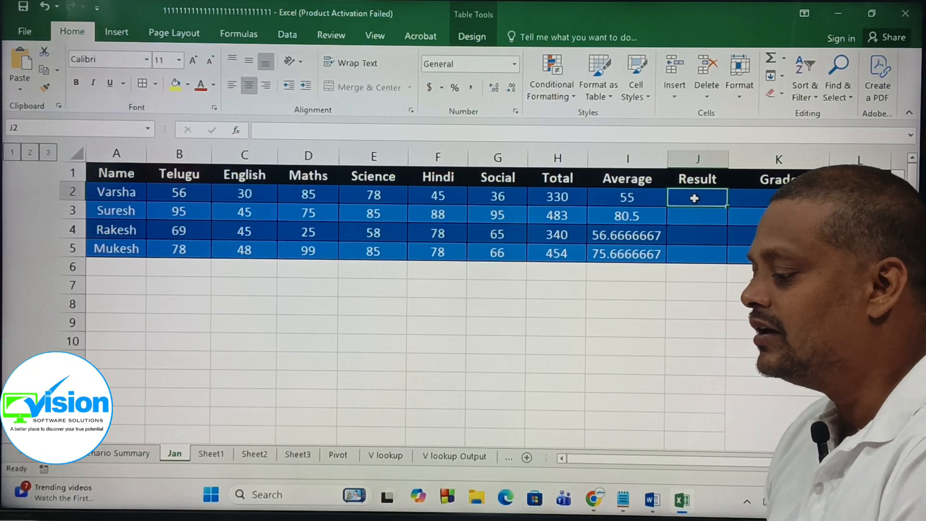
Step: Examine the marks ranges and the empty Result column of the table
{"action": "left_click_drag", "start_coordinate": [160, 190], "coordinate": [535, 248]}
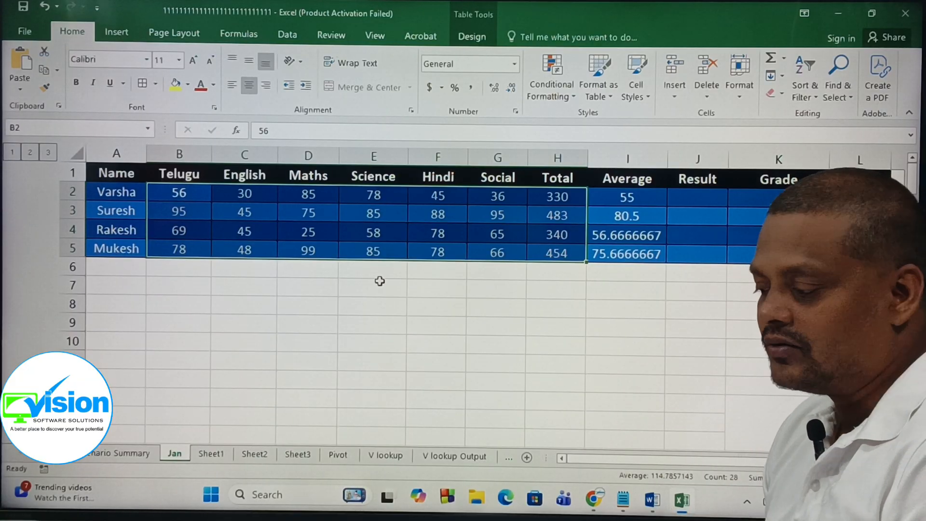
{"action": "left_click", "coordinate": [516, 346]}
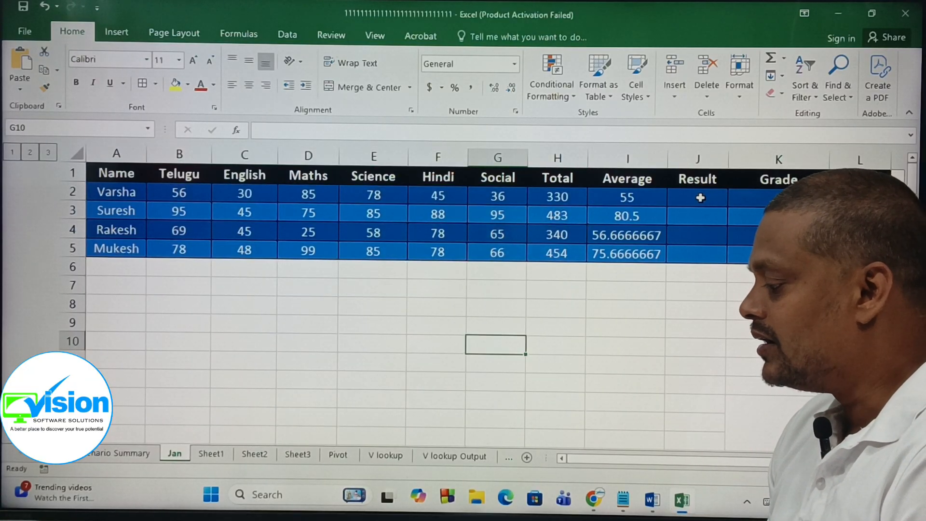
{"action": "left_click_drag", "start_coordinate": [701, 198], "coordinate": [698, 250]}
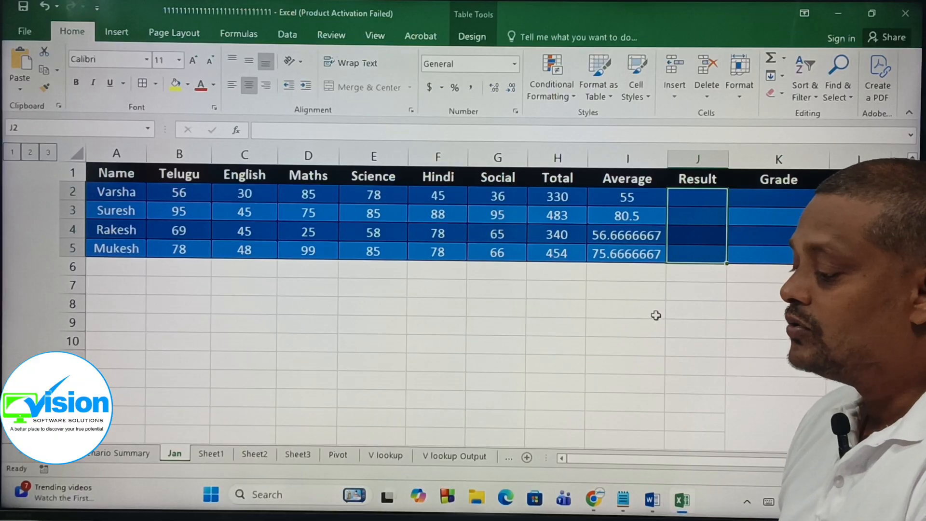
{"action": "left_click", "coordinate": [646, 366]}
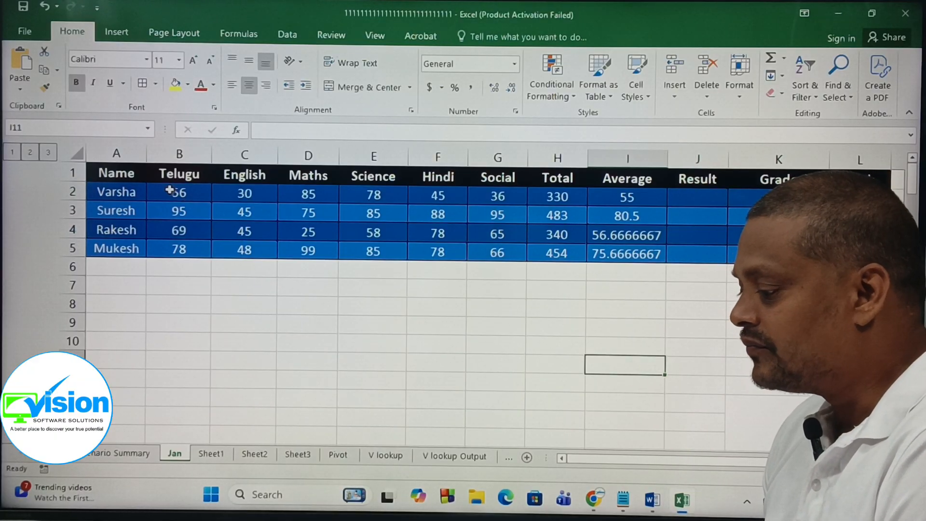
{"action": "left_click_drag", "start_coordinate": [170, 191], "coordinate": [193, 249]}
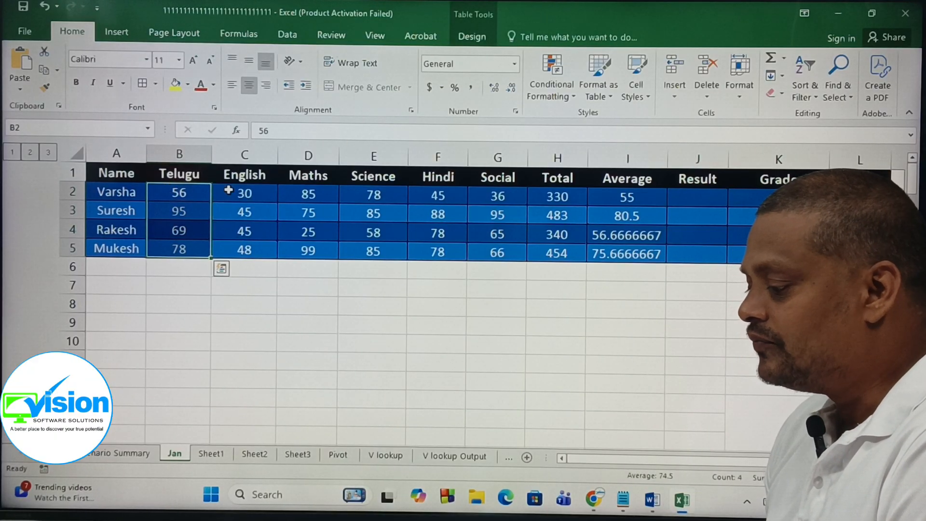
{"action": "left_click_drag", "start_coordinate": [228, 190], "coordinate": [234, 261]}
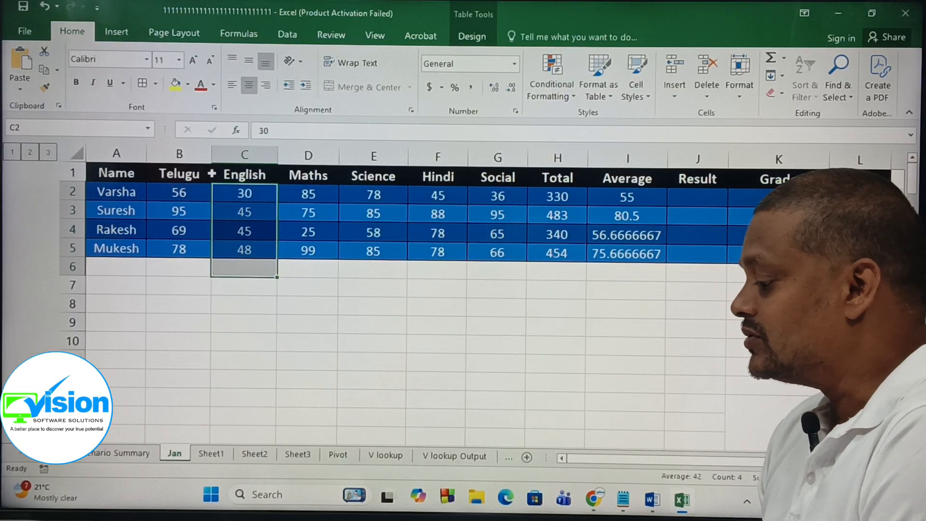
{"action": "left_click", "coordinate": [313, 320]}
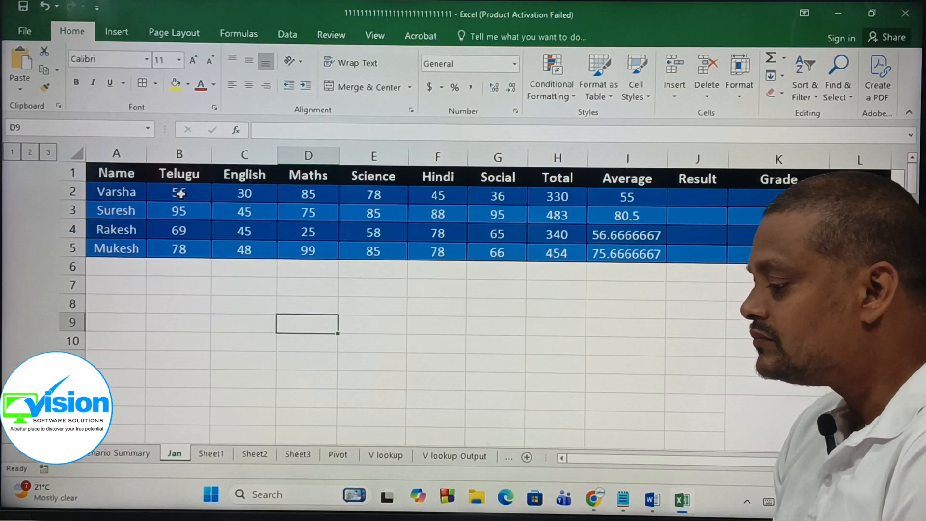
Step: Review the subject column headers one by one again
{"action": "left_click", "coordinate": [179, 176]}
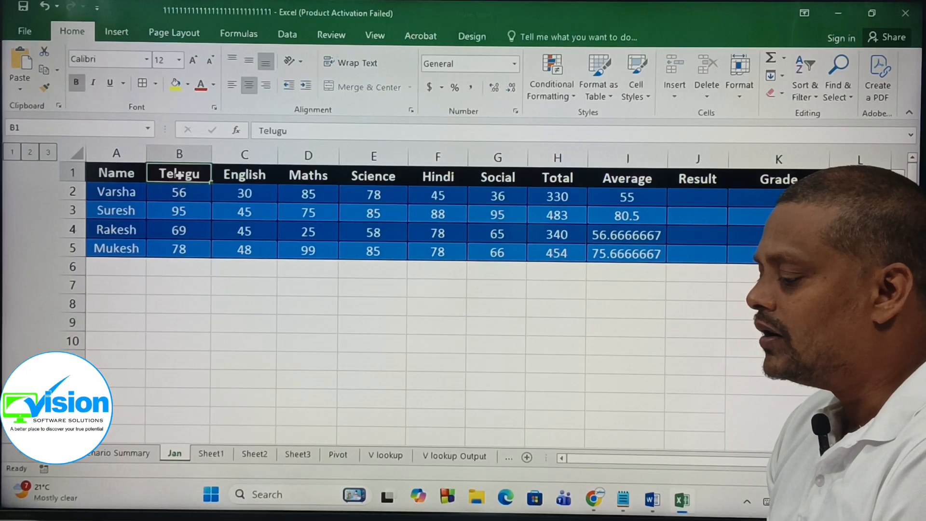
{"action": "left_click", "coordinate": [250, 176]}
{"action": "left_click", "coordinate": [310, 177]}
{"action": "left_click", "coordinate": [361, 177]}
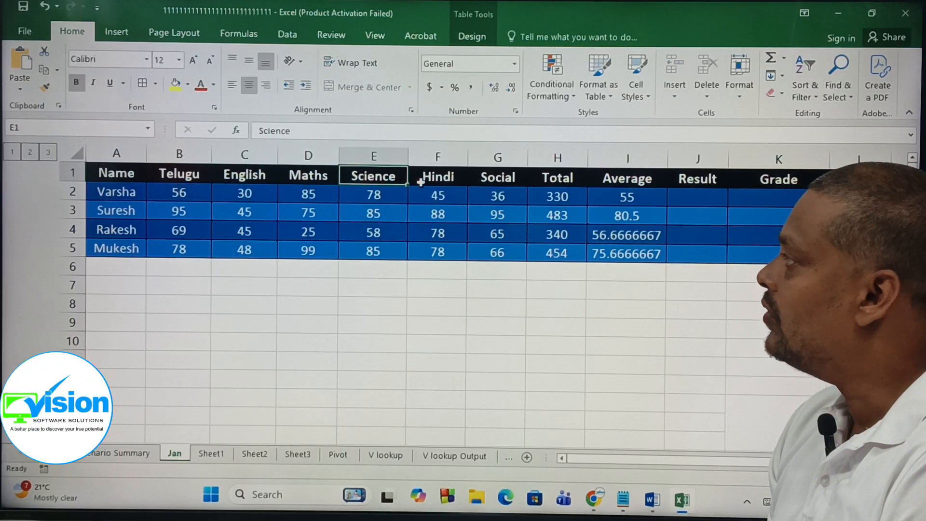
{"action": "left_click", "coordinate": [421, 179]}
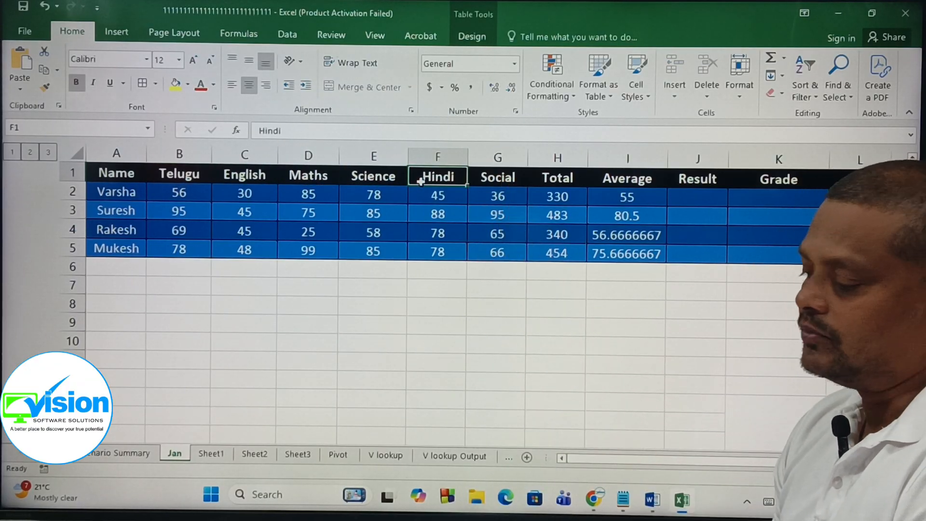
{"action": "left_click", "coordinate": [475, 177]}
{"action": "left_click", "coordinate": [191, 174]}
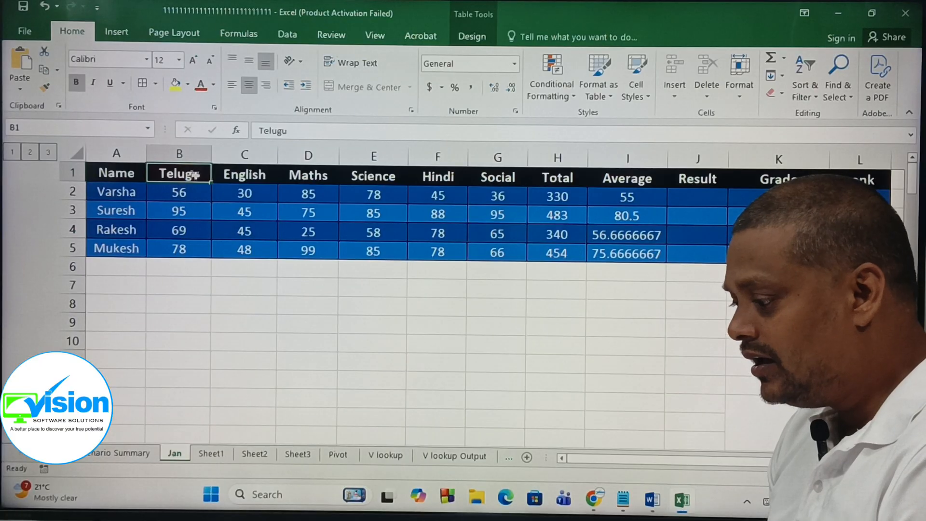
{"action": "left_click", "coordinate": [240, 178]}
{"action": "left_click", "coordinate": [316, 177]}
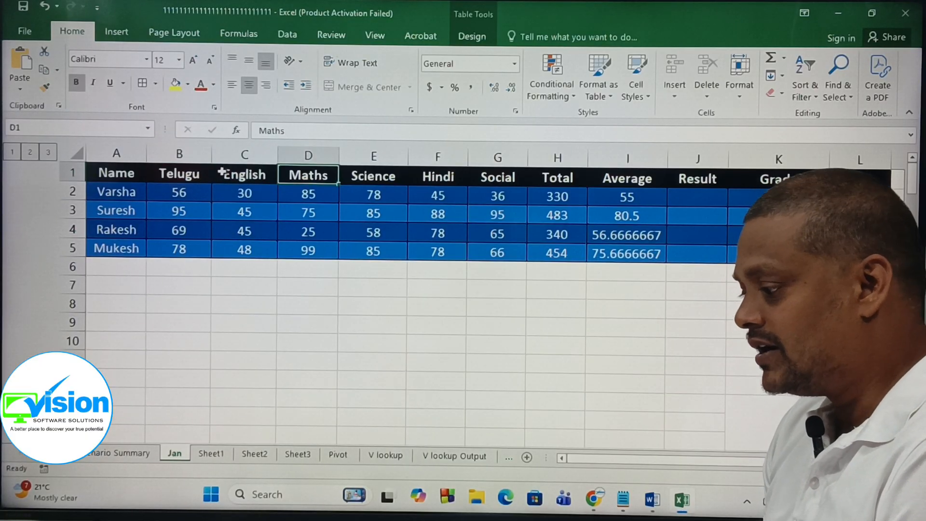
{"action": "left_click", "coordinate": [194, 170]}
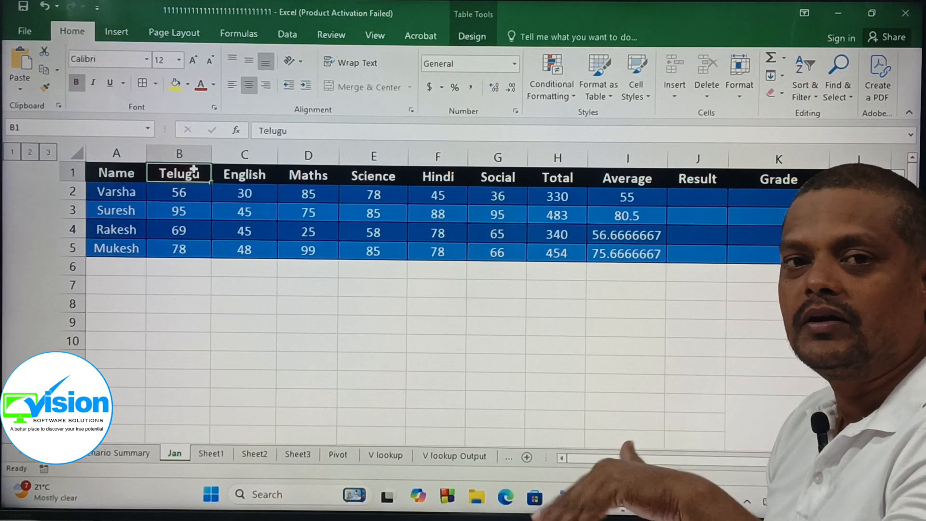
{"action": "left_click", "coordinate": [255, 178]}
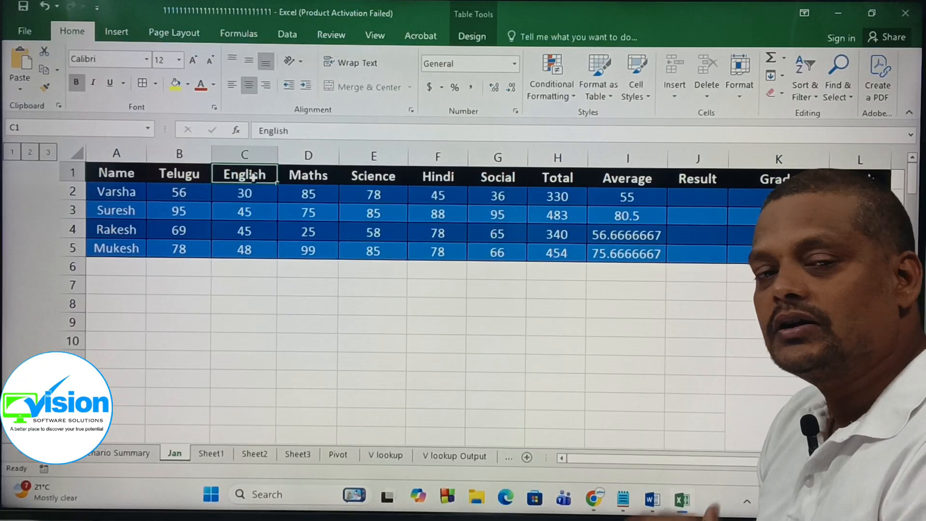
{"action": "left_click", "coordinate": [301, 178]}
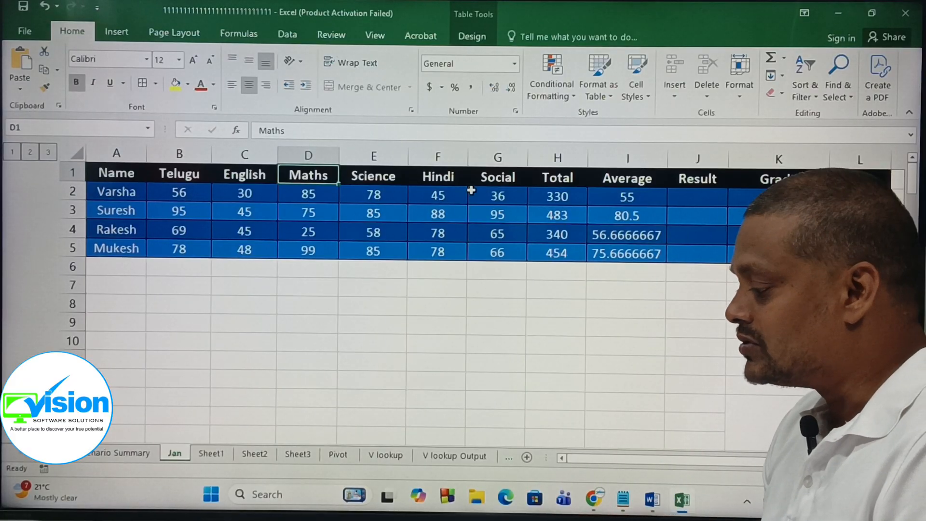
{"action": "left_click", "coordinate": [493, 177]}
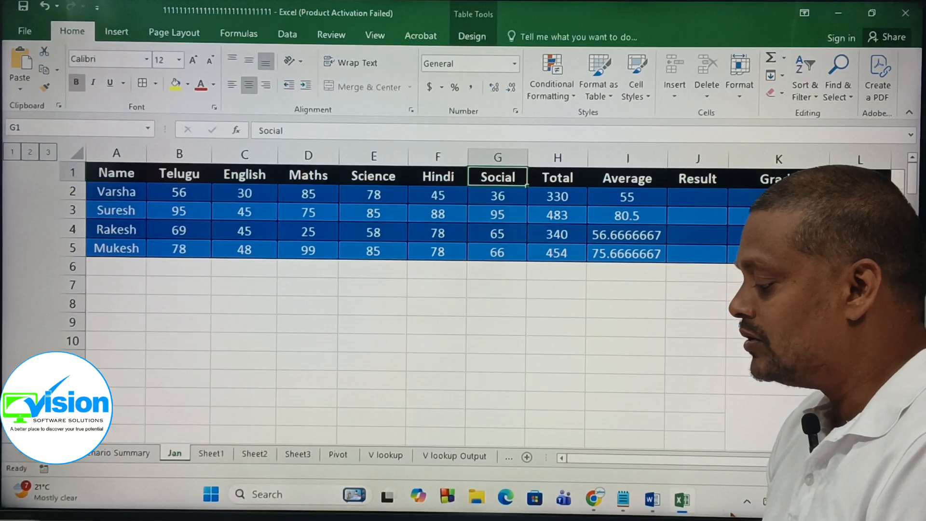
Step: Switch to the formula notes file and read the multiple-conditions IF with AND syntax
{"action": "left_click", "coordinate": [623, 502]}
{"action": "scroll", "coordinate": [427, 330], "scroll_direction": "down", "scroll_amount": 1}
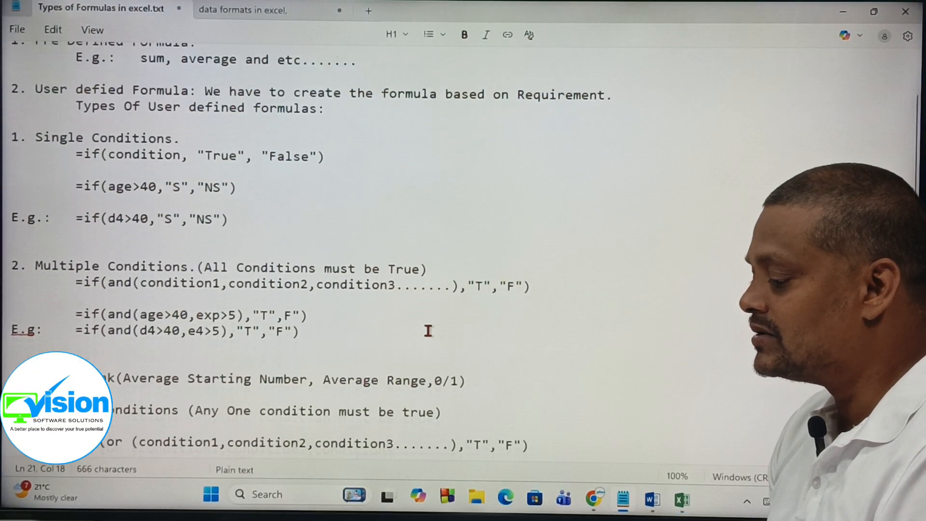
{"action": "left_click_drag", "start_coordinate": [35, 261], "coordinate": [425, 416]}
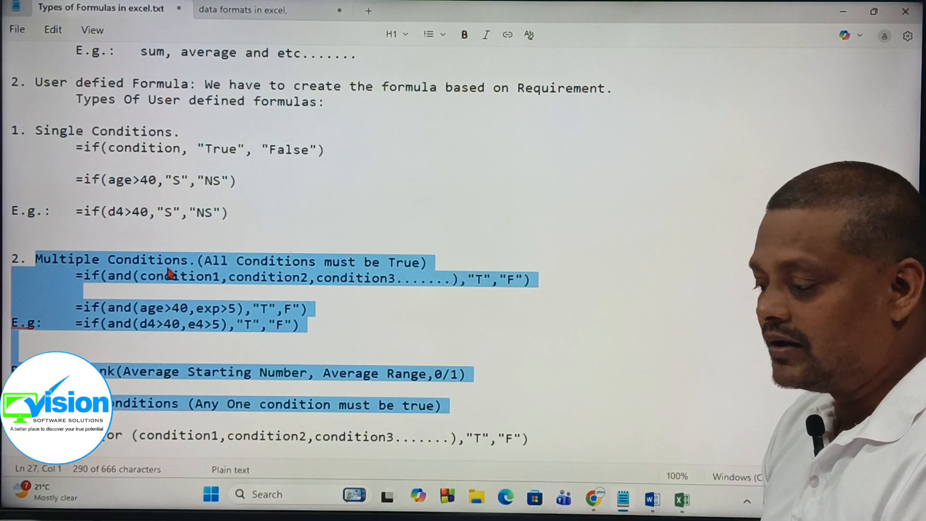
{"action": "left_click", "coordinate": [123, 276]}
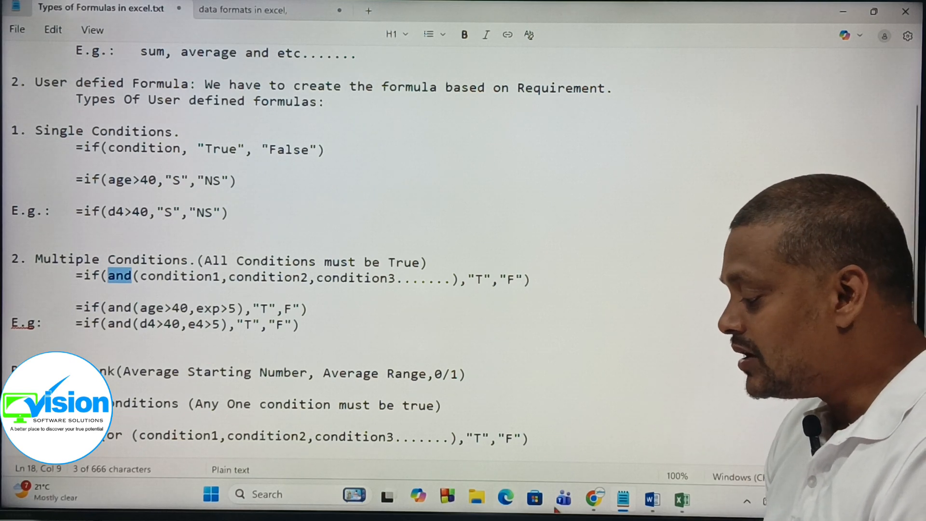
Step: Switch back to Excel and try starting an IF with AND formula in Result cell J2, then cancel it
{"action": "left_click", "coordinate": [682, 500]}
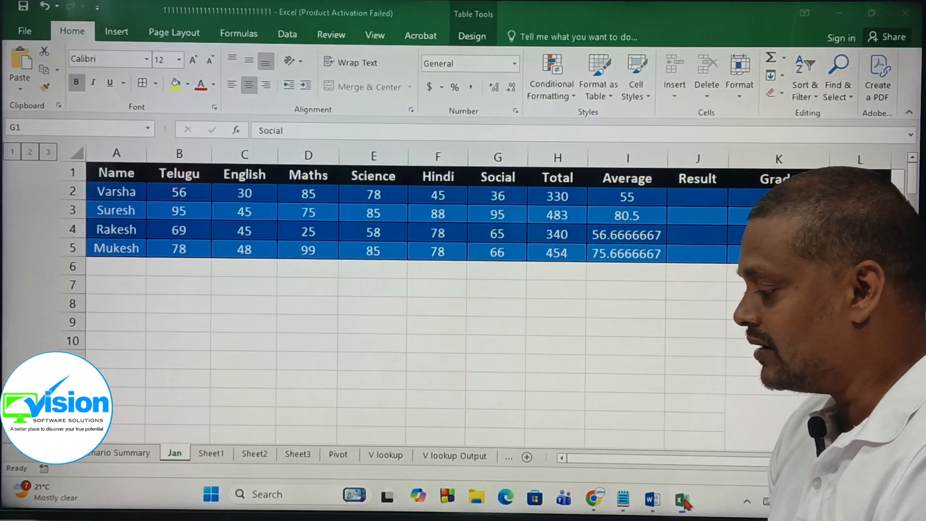
{"action": "left_click", "coordinate": [698, 193]}
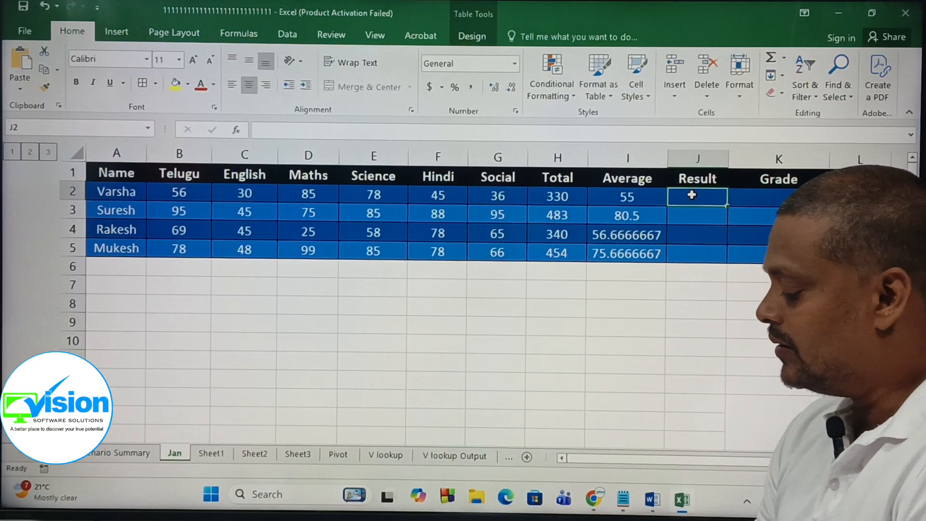
{"action": "type", "text": "="}
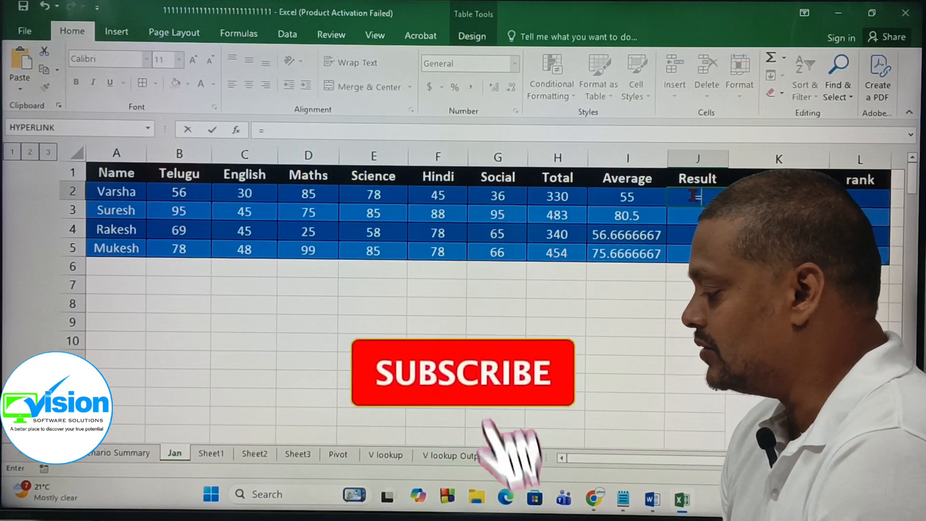
{"action": "type", "text": "i"}
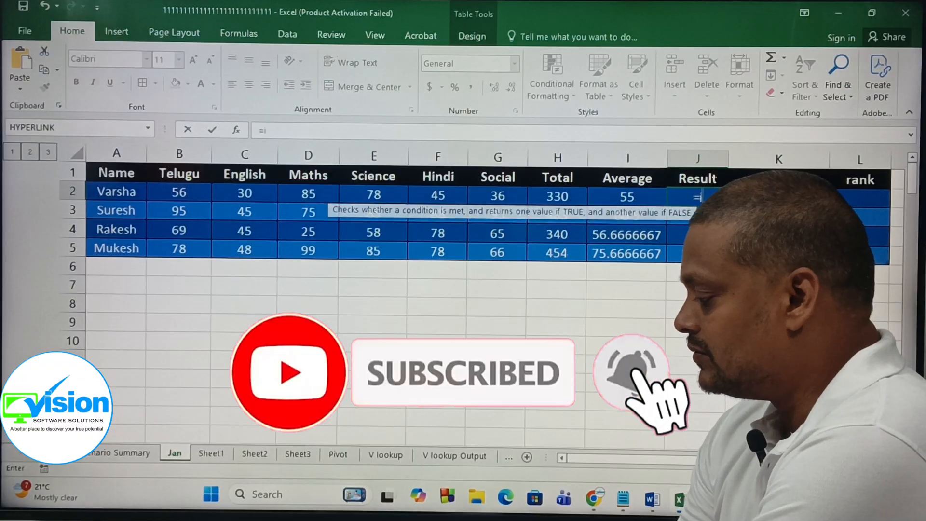
{"action": "type", "text": "f("}
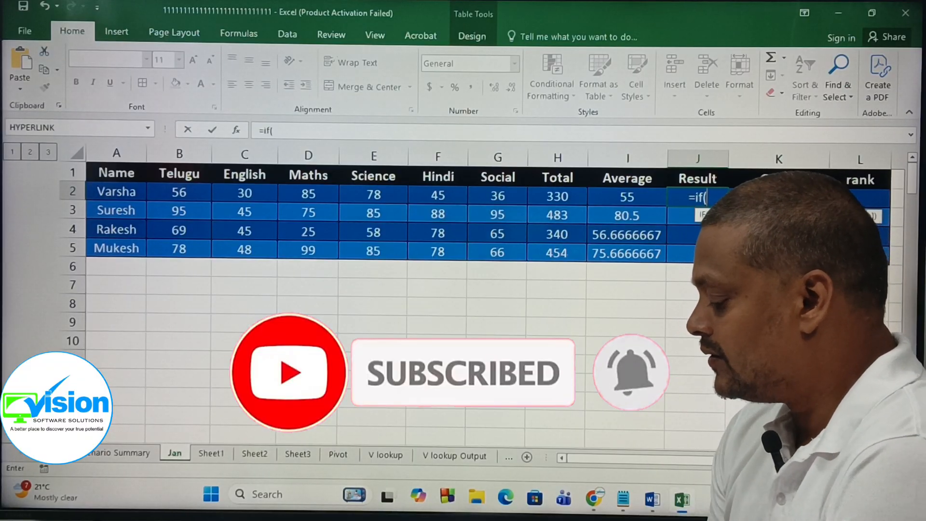
{"action": "type", "text": "and"}
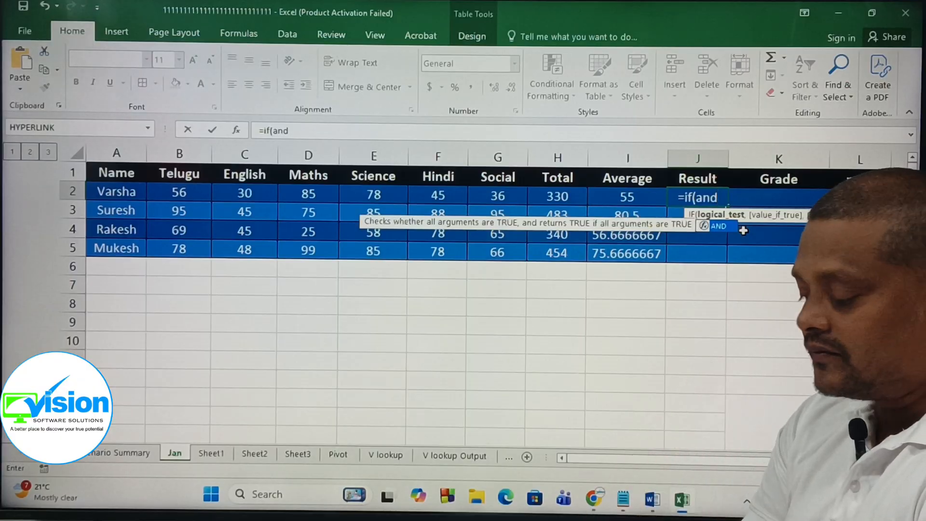
{"action": "type", "text": "("}
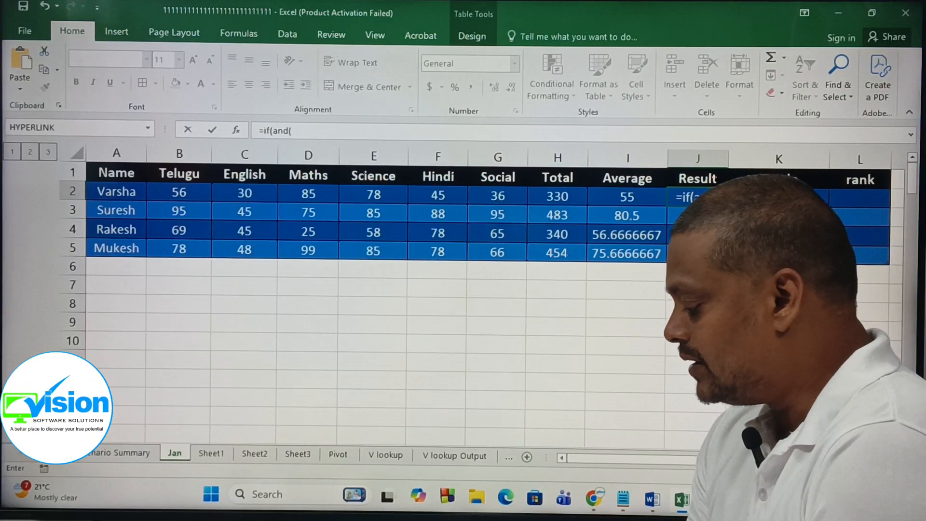
{"action": "type", "text": "("}
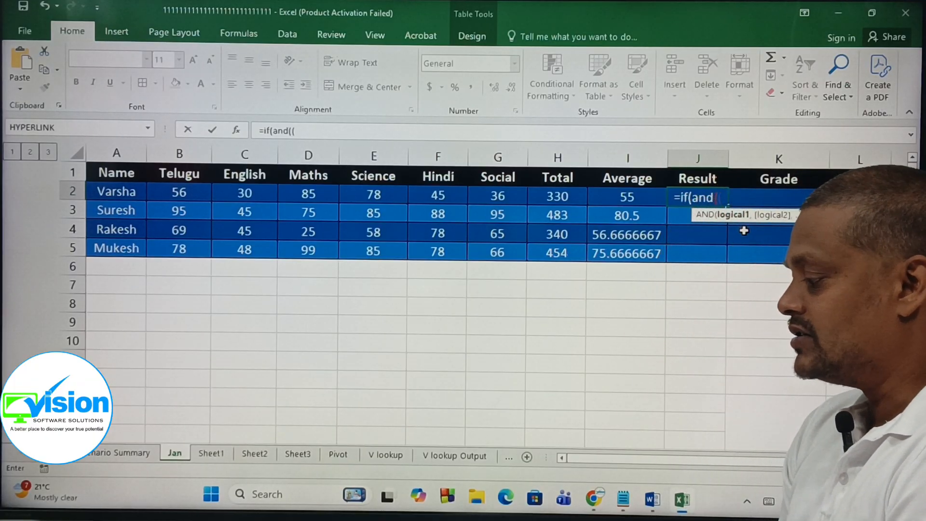
{"action": "key", "text": "BackSpace"}
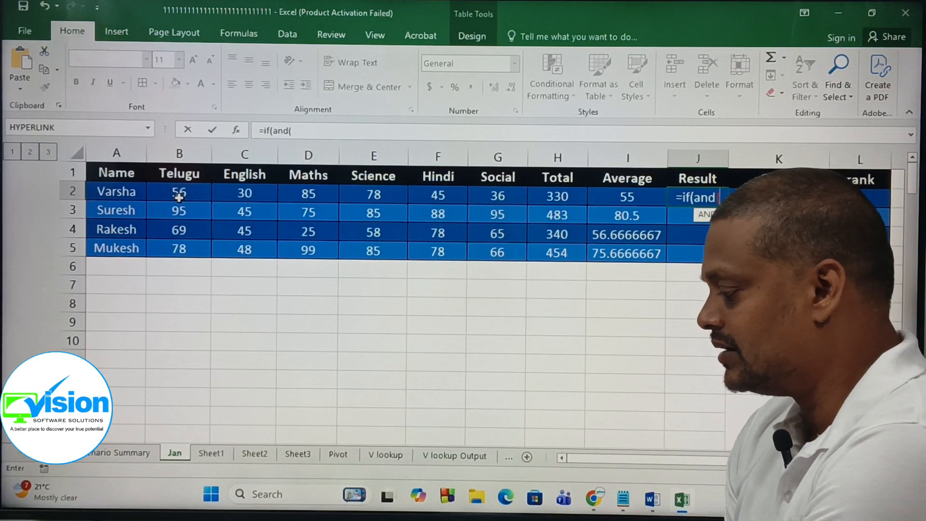
{"action": "type", "text": "b"}
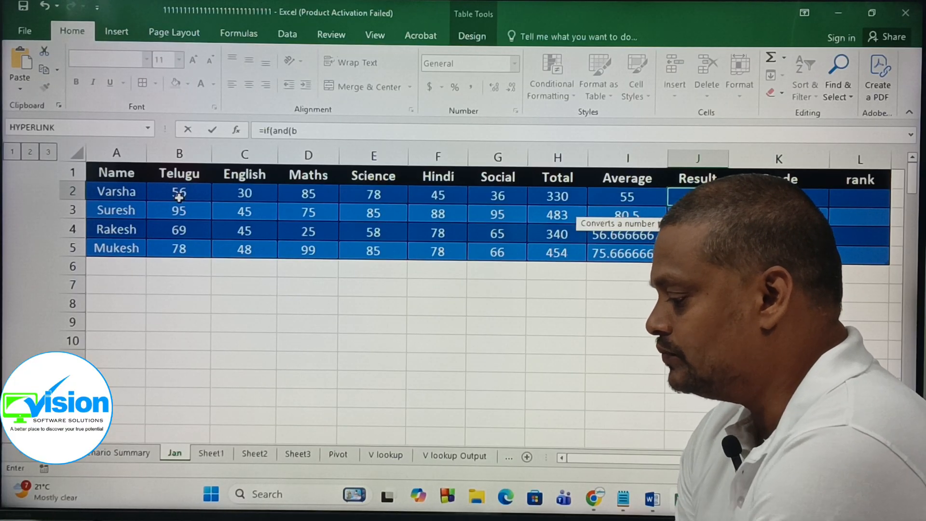
{"action": "type", "text": "2"}
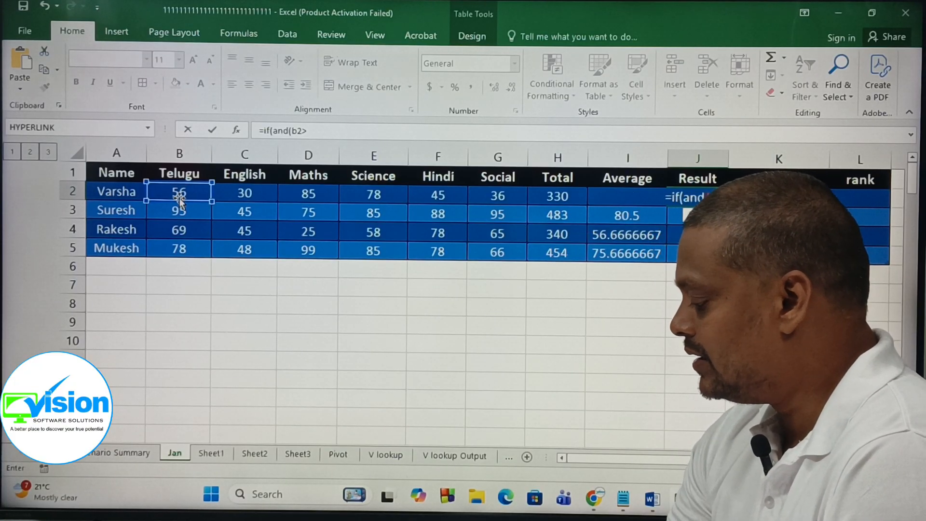
{"action": "type", "text": ">="}
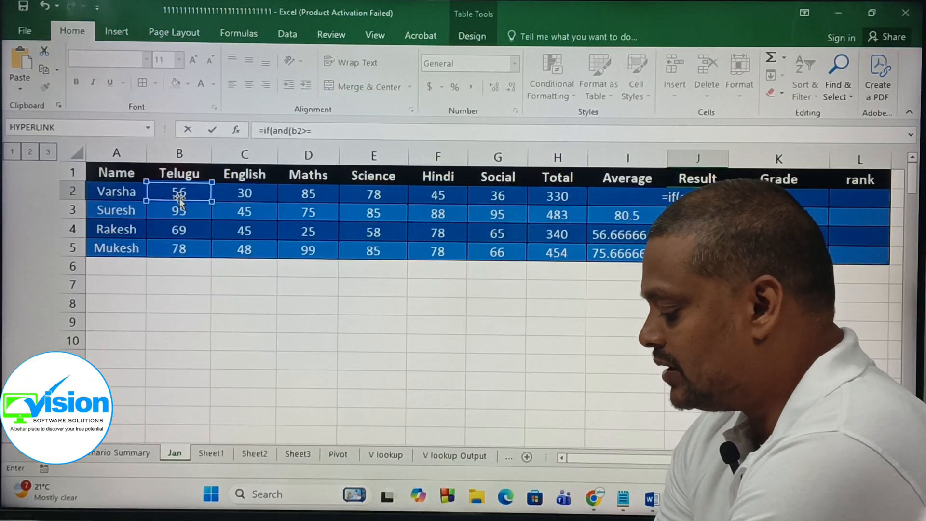
{"action": "type", "text": "35"}
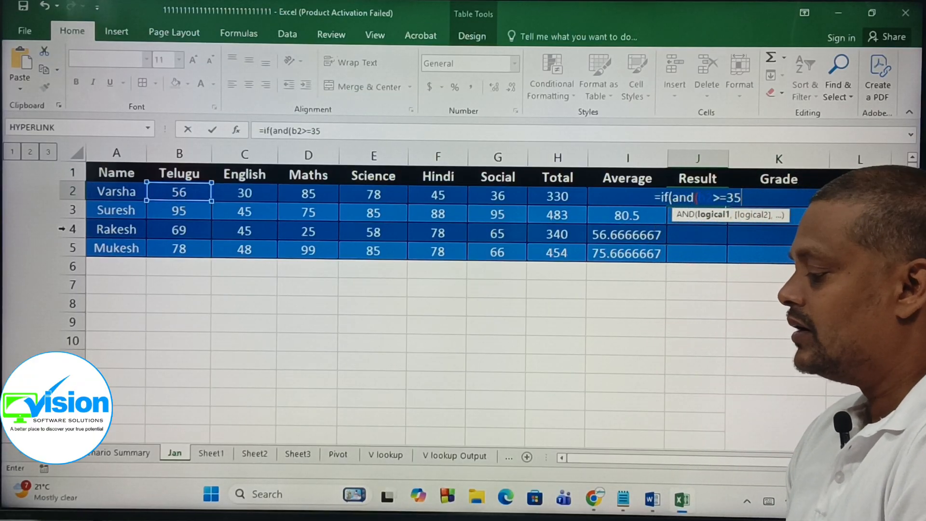
{"action": "key", "text": "Escape"}
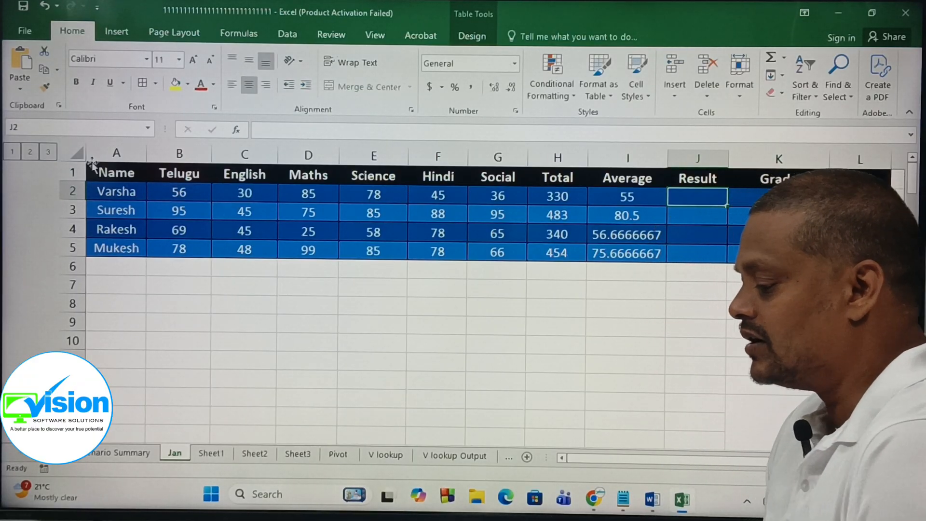
{"action": "key", "text": "ctrl+a"}
{"action": "left_click_drag", "start_coordinate": [296, 259], "coordinate": [296, 248]}
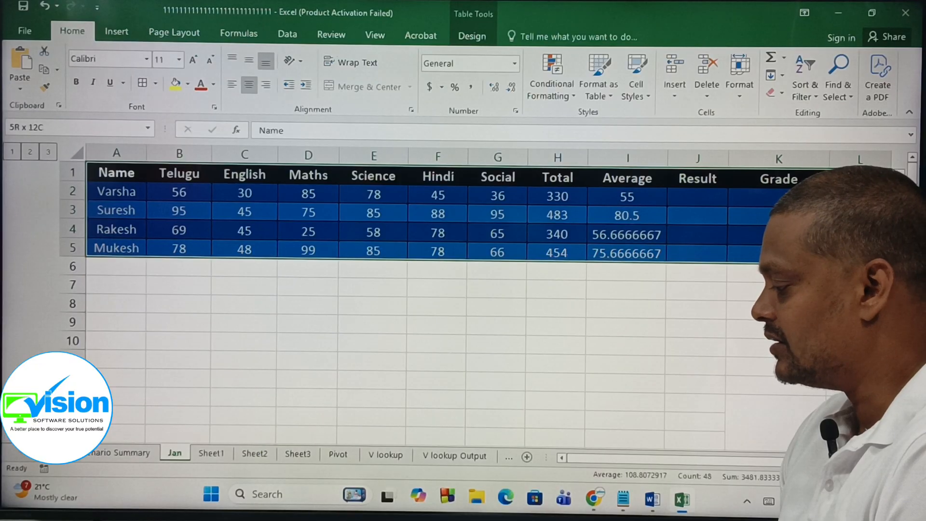
Step: Begin a Result formula in cell J2 as =if(and(b2>=35, testing the Telugu mark
{"action": "left_click_drag", "start_coordinate": [698, 196], "coordinate": [694, 248]}
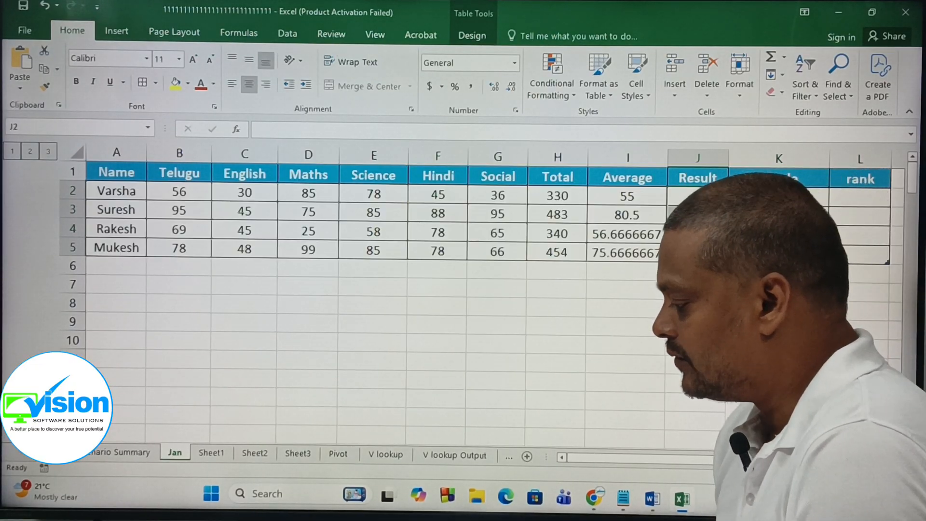
{"action": "type", "text": "="}
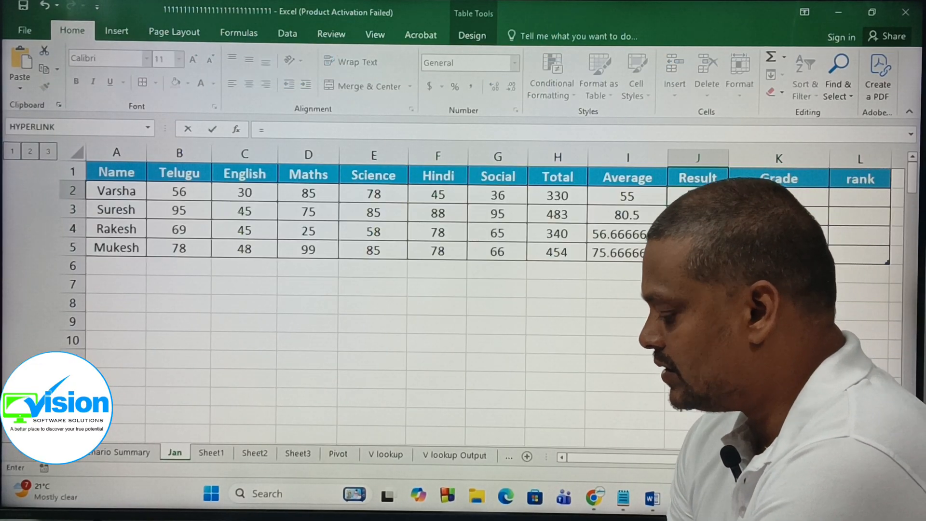
{"action": "type", "text": "if("}
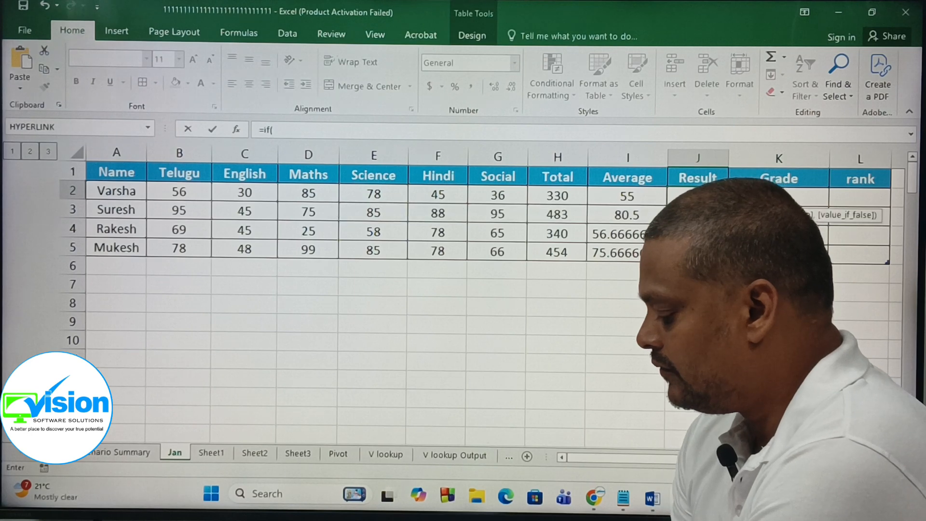
{"action": "type", "text": "and("}
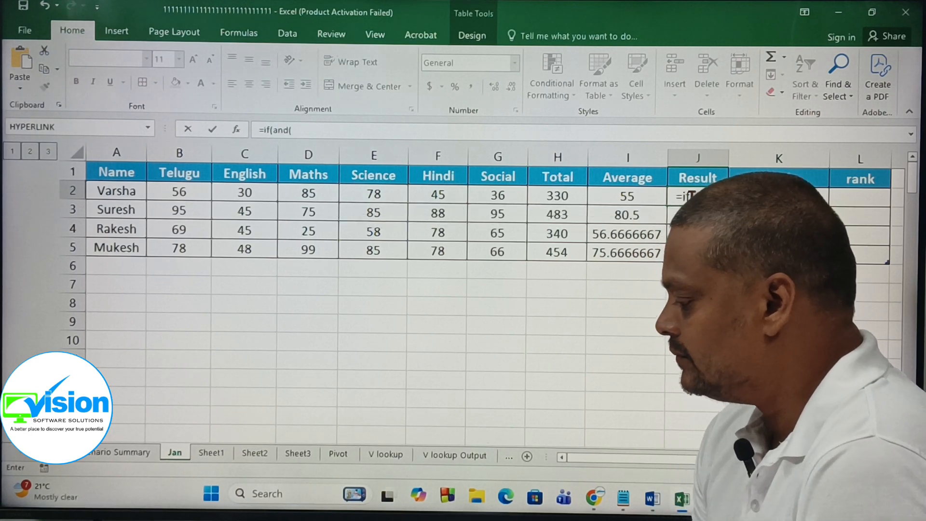
{"action": "left_click", "coordinate": [171, 191]}
{"action": "key", "text": "BackSpace"}
{"action": "key", "text": "BackSpace"}
{"action": "key", "text": "BackSpace"}
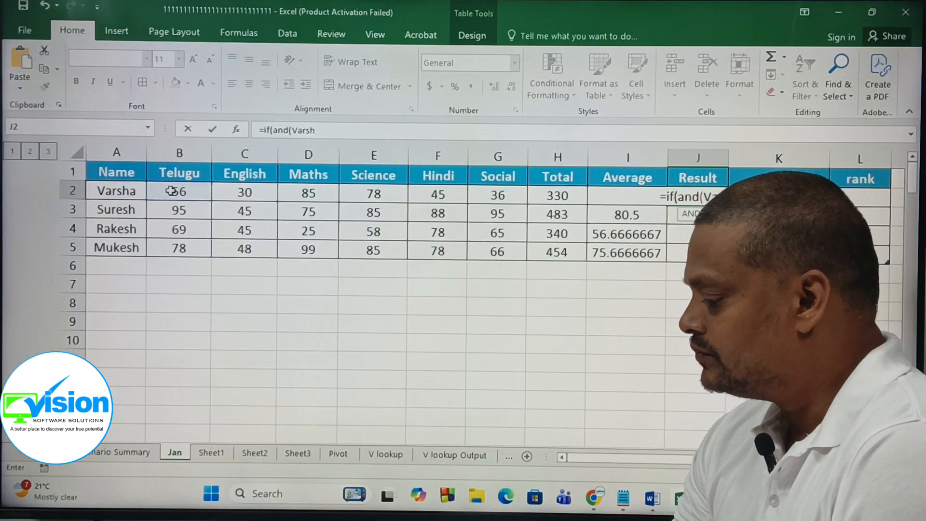
{"action": "key", "text": "BackSpace"}
{"action": "key", "text": "BackSpace"}
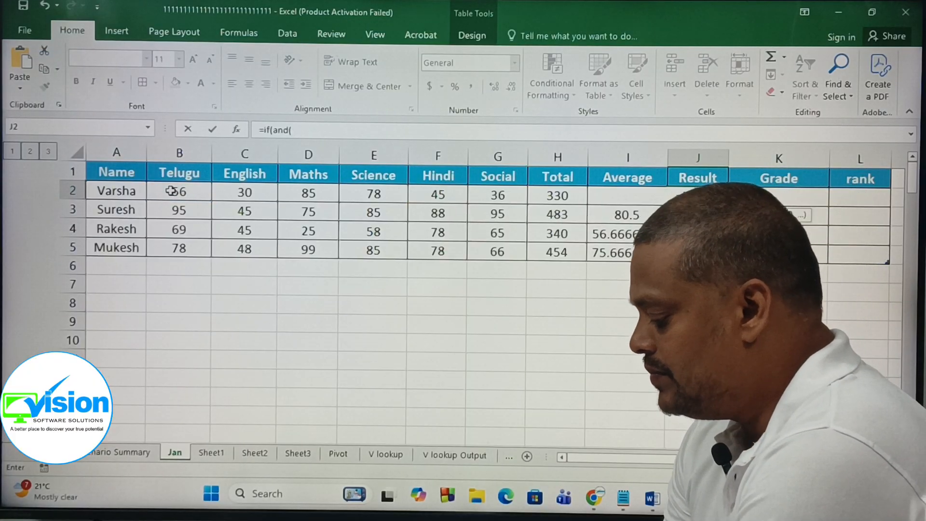
{"action": "type", "text": "2>=35"}
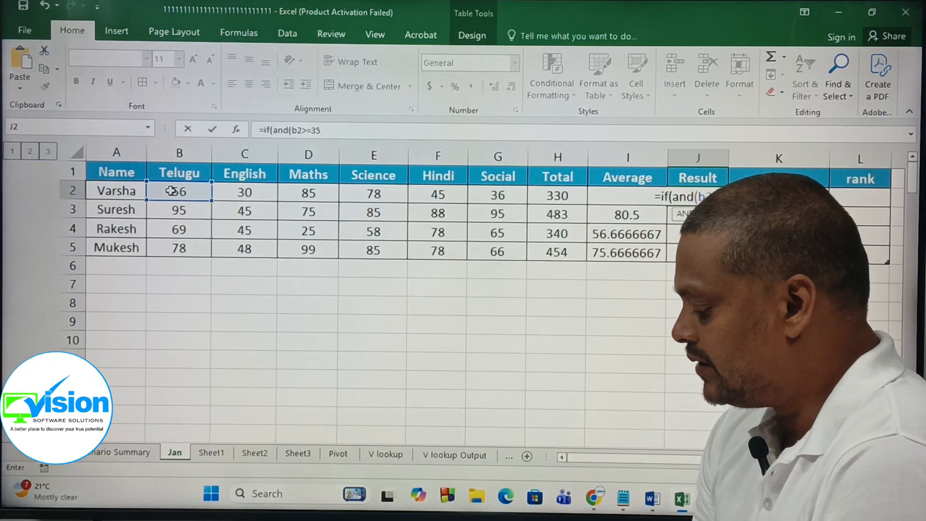
{"action": "type", "text": ",c2>=3"}
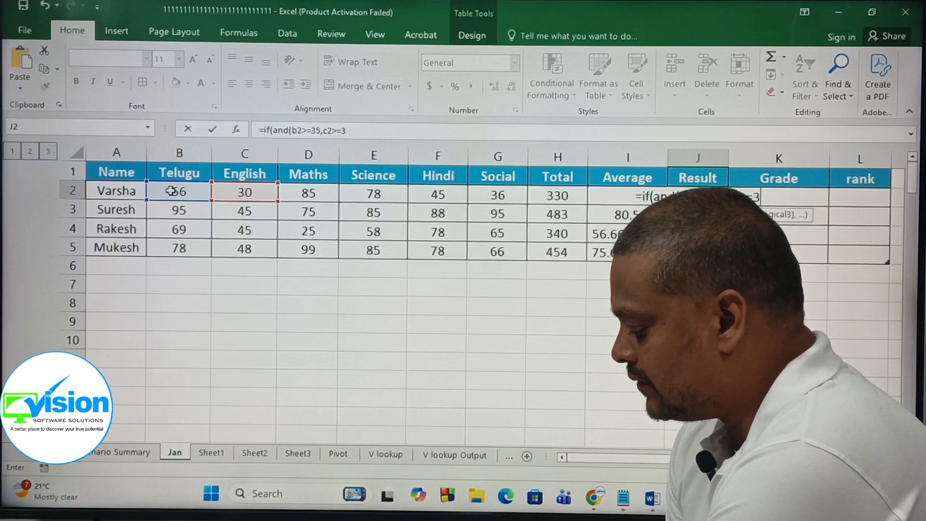
{"action": "type", "text": "5,d2>=35"}
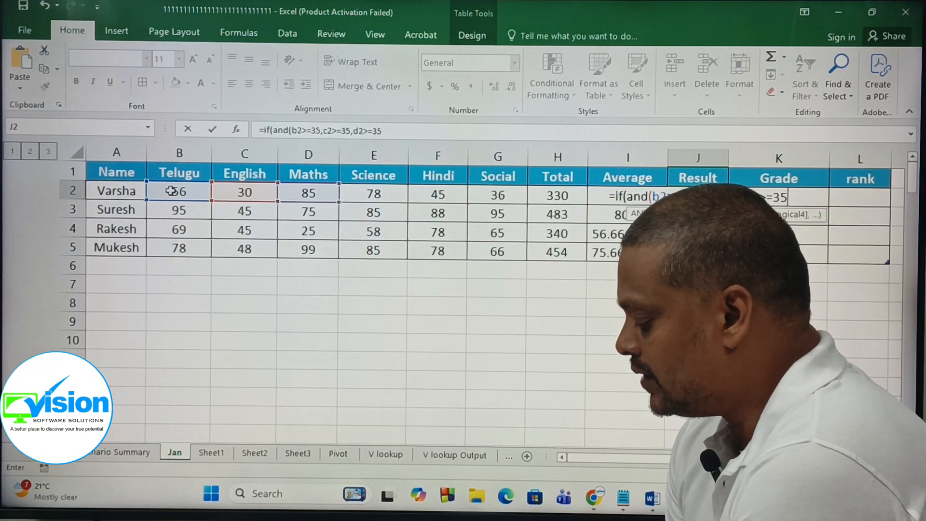
{"action": "type", "text": ",e"}
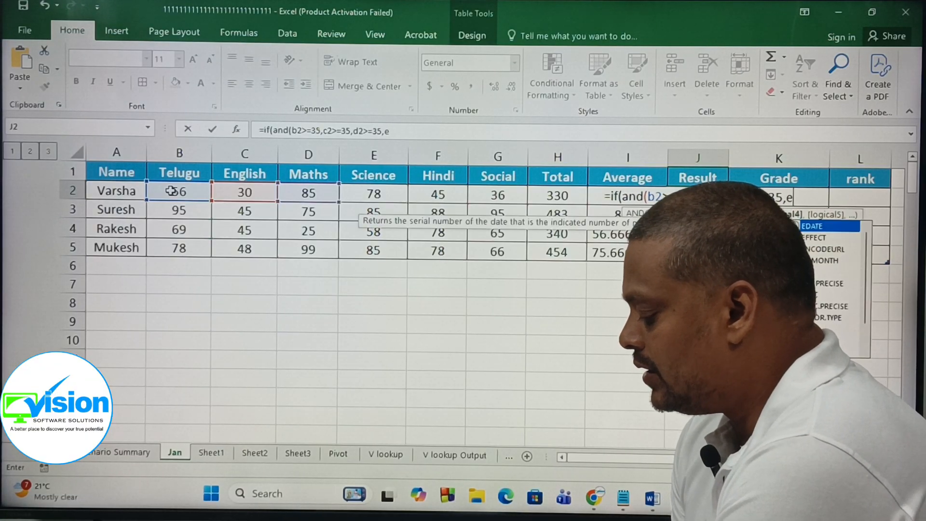
{"action": "type", "text": "2>=35"}
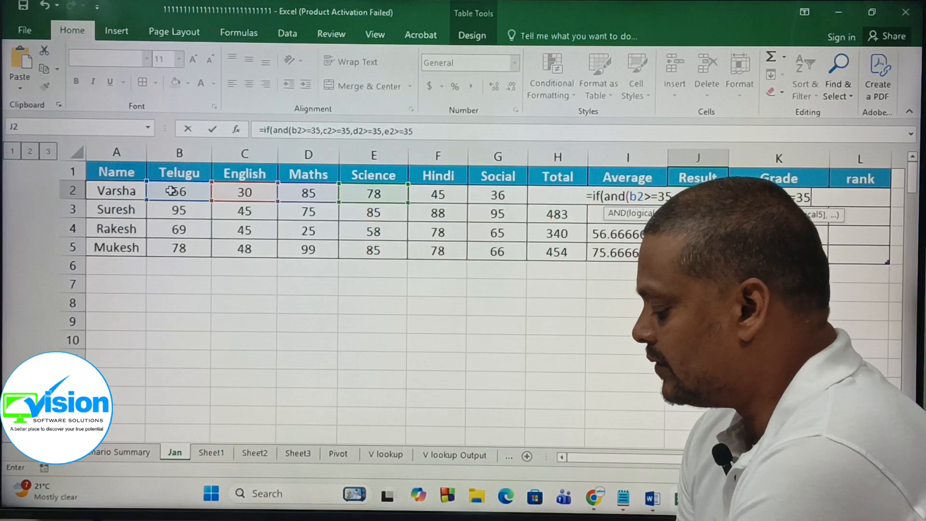
{"action": "type", "text": ","}
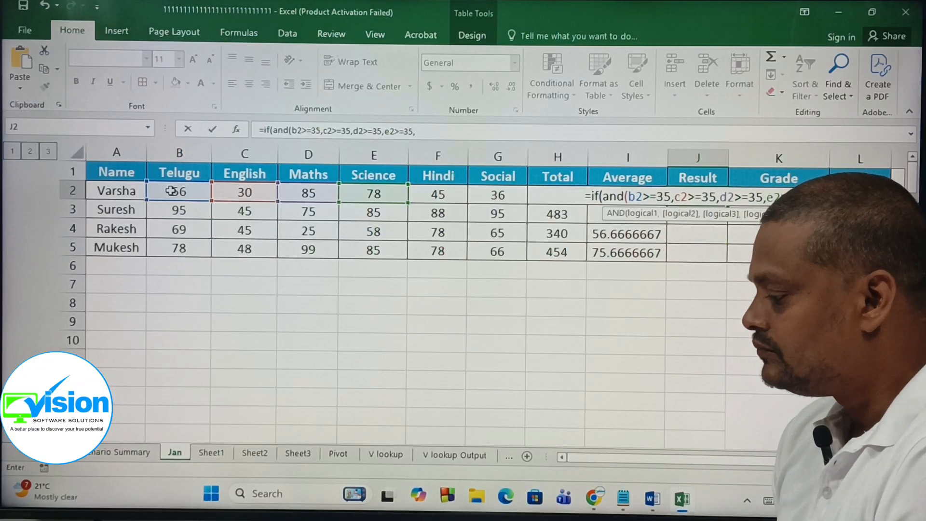
{"action": "type", "text": "f"}
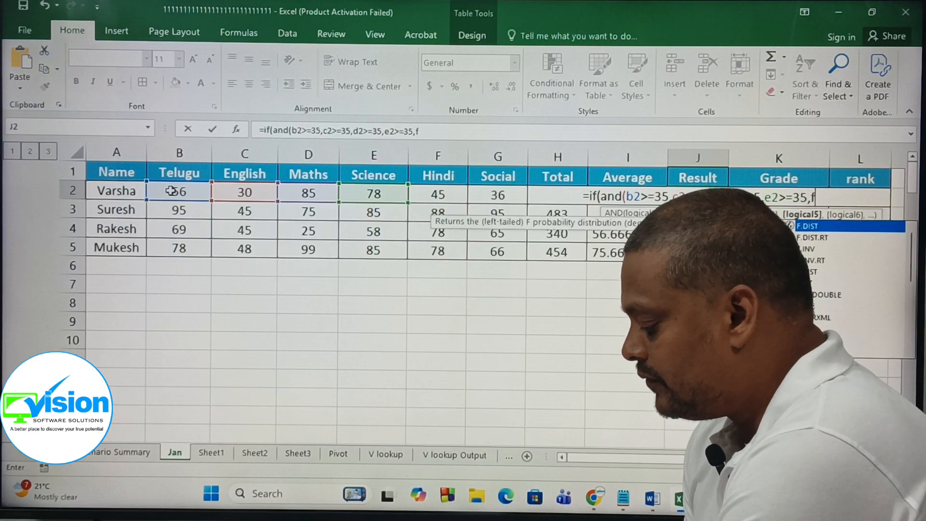
{"action": "type", "text": "2>=3"}
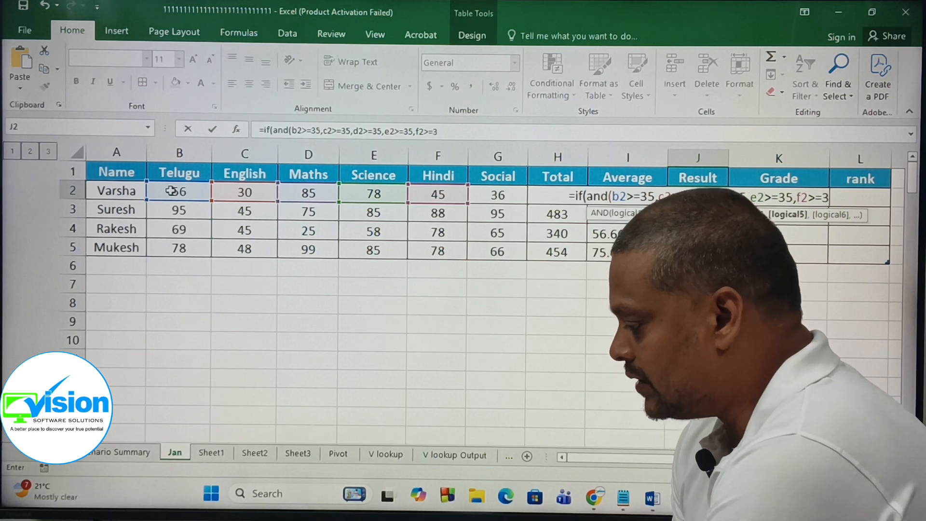
{"action": "type", "text": "5,g"}
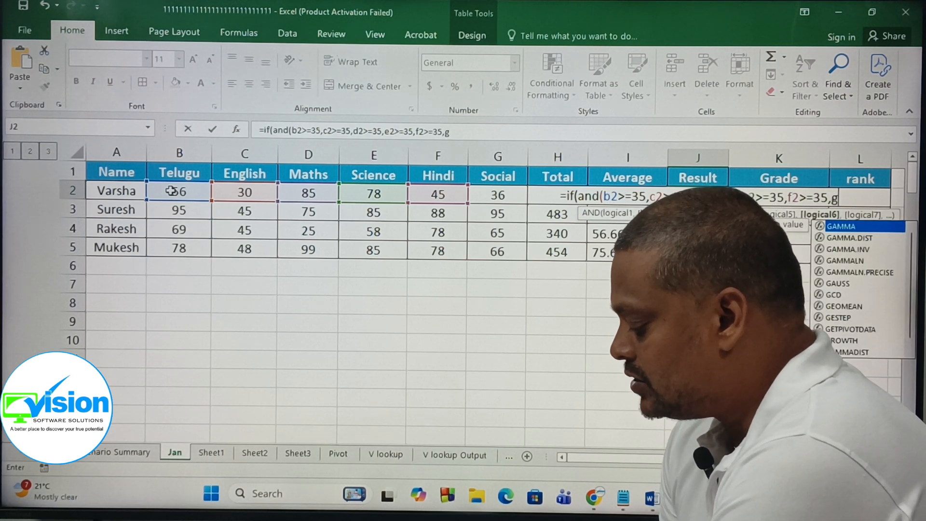
{"action": "type", "text": "2>=35"}
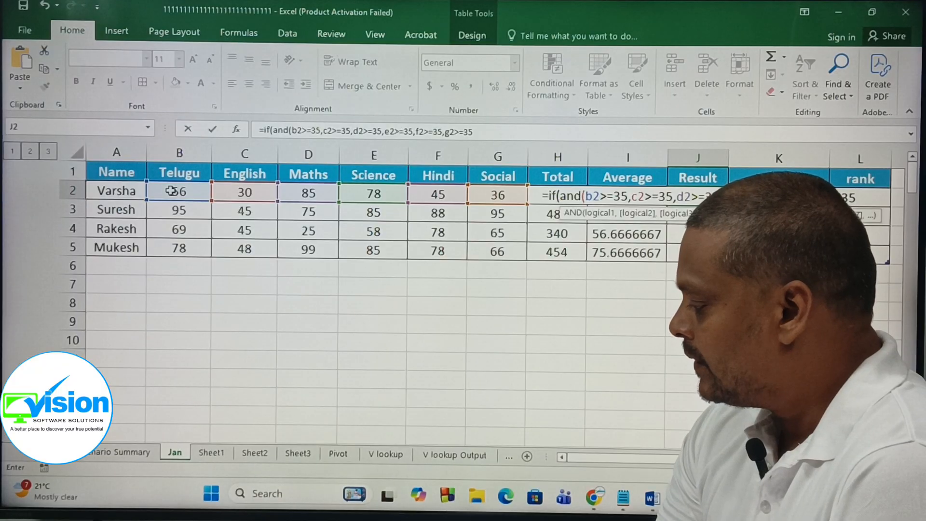
Step: Close the AND function's parenthesis in the J2 Result formula
{"action": "key", "text": "Return"}
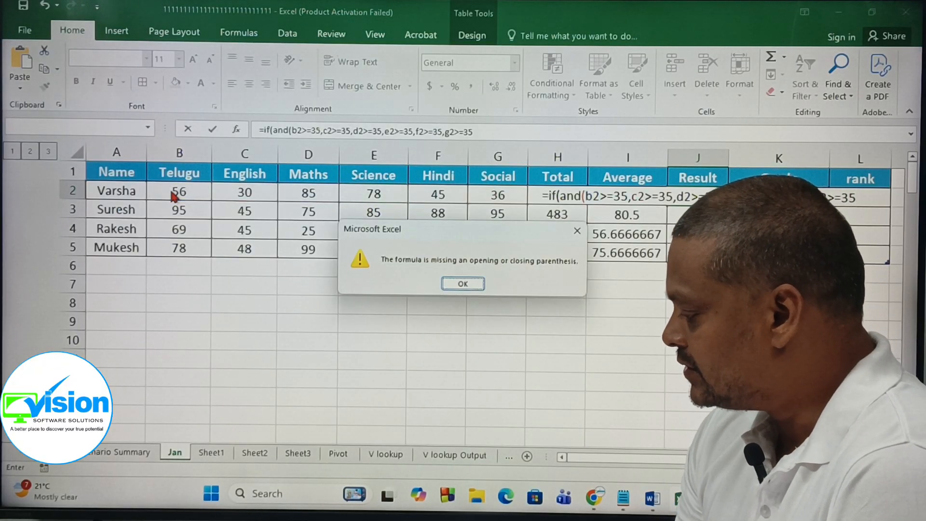
{"action": "key", "text": "Return"}
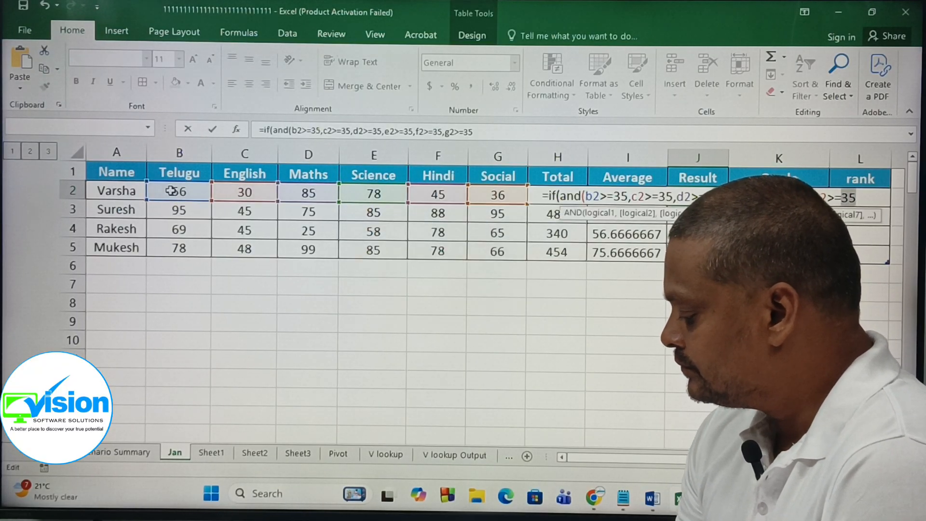
{"action": "type", "text": ")"}
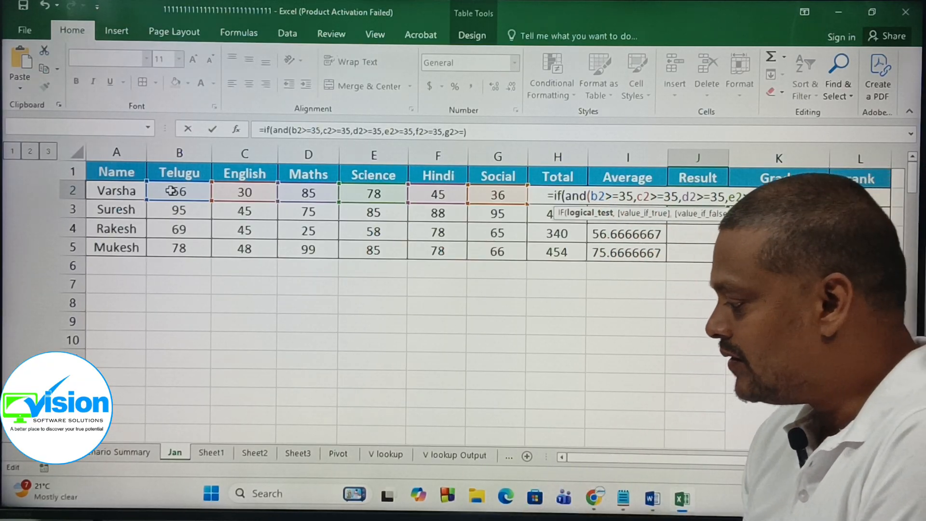
Step: Complete the IF formula with "Pass" as the true value and "Fail" as the false value
{"action": "type", "text": ","}
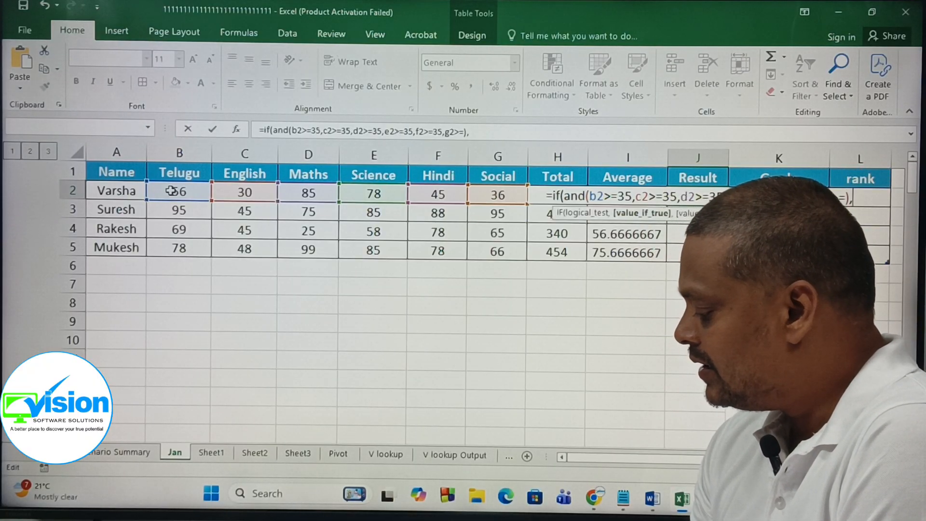
{"action": "type", "text": "\""}
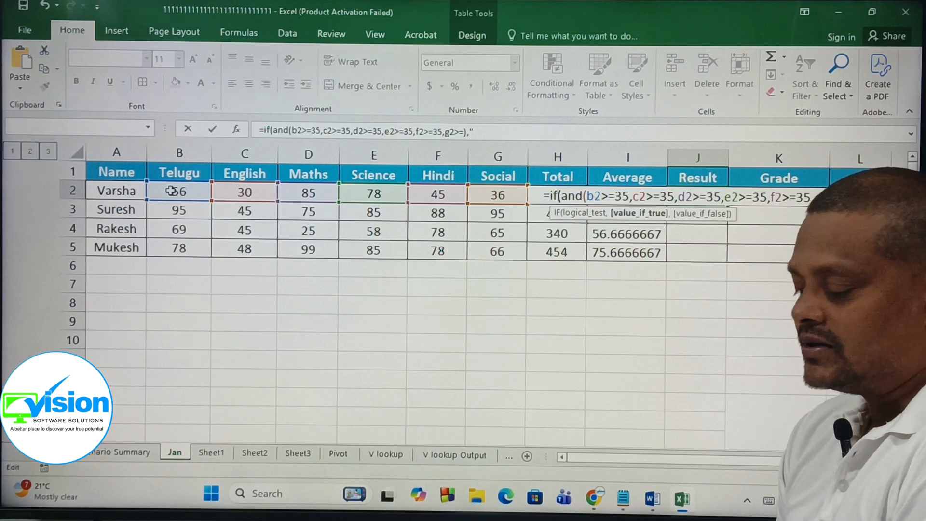
{"action": "type", "text": "Pa"}
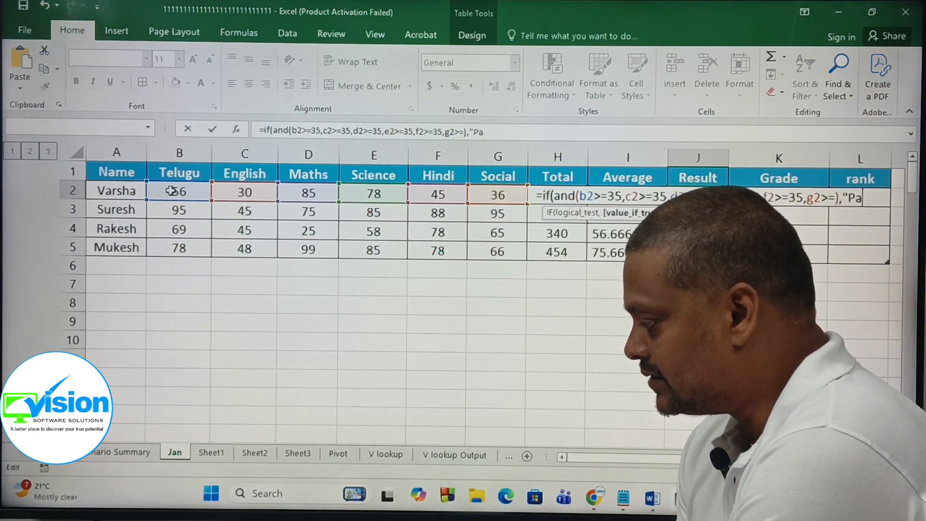
{"action": "type", "text": "ss\""}
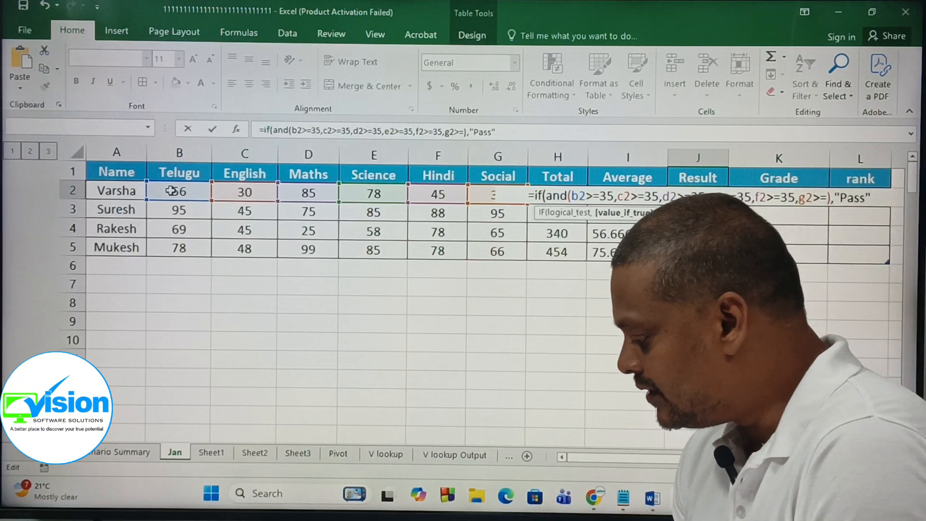
{"action": "type", "text": ","}
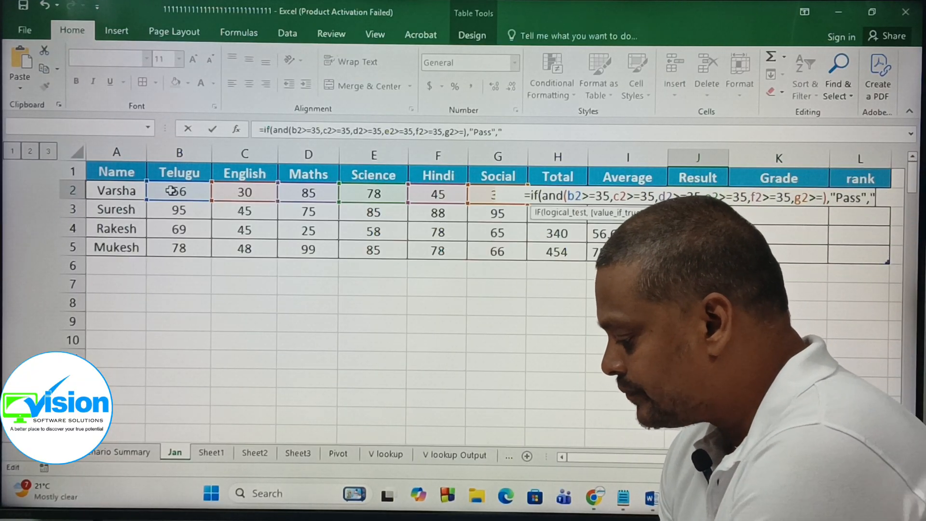
{"action": "type", "text": "\"Fail"}
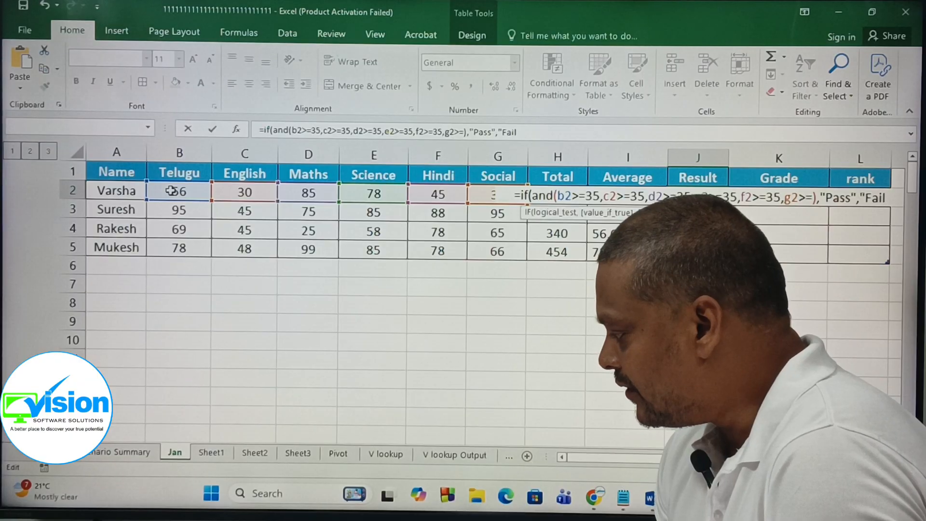
{"action": "type", "text": "\")"}
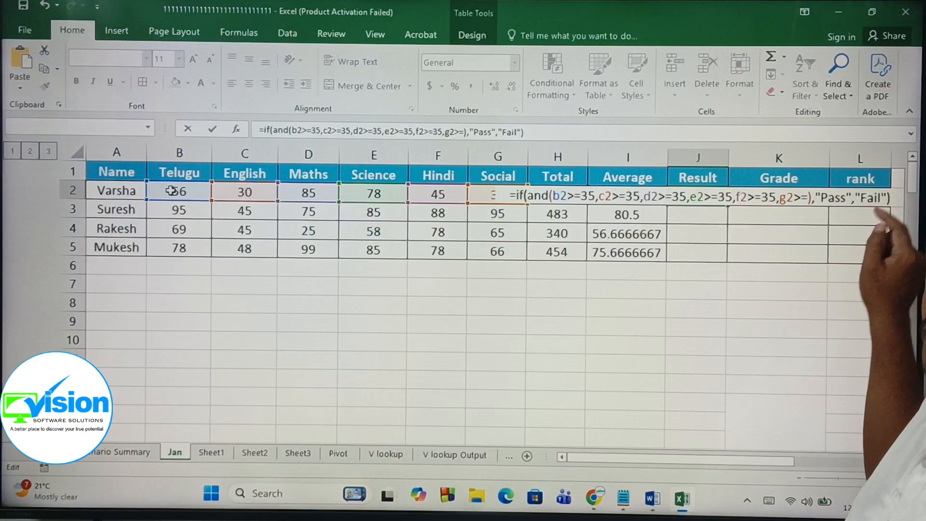
Step: Fix the Social condition to g2>=35 and enter the Result formula for all students
{"action": "key", "text": "Return"}
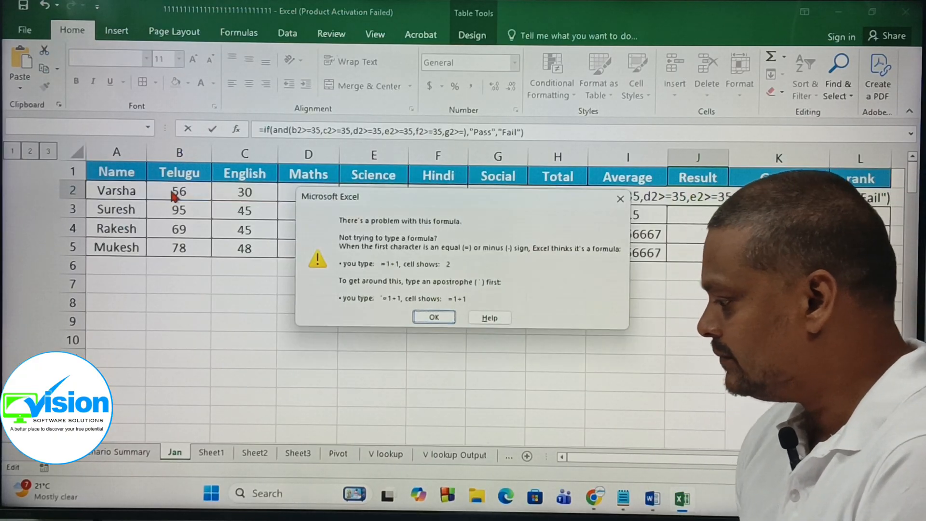
{"action": "left_click", "coordinate": [447, 325]}
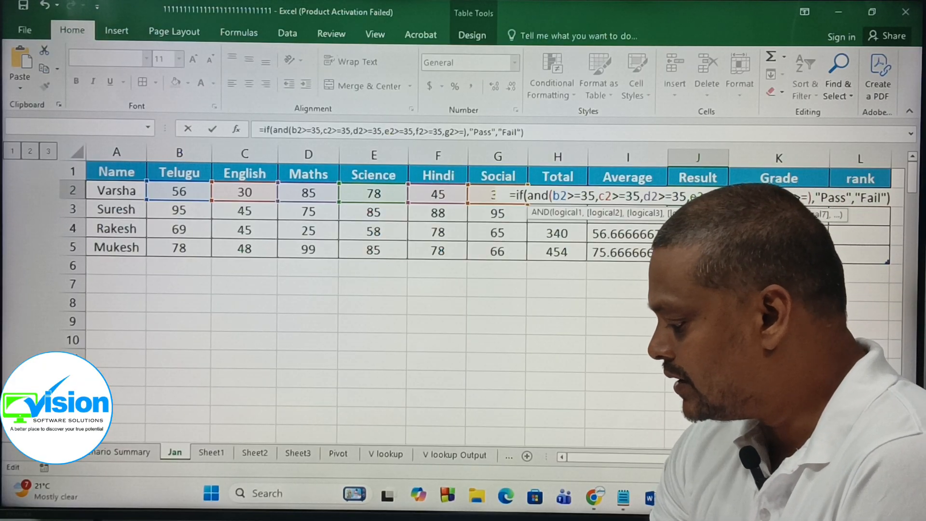
{"action": "type", "text": "35"}
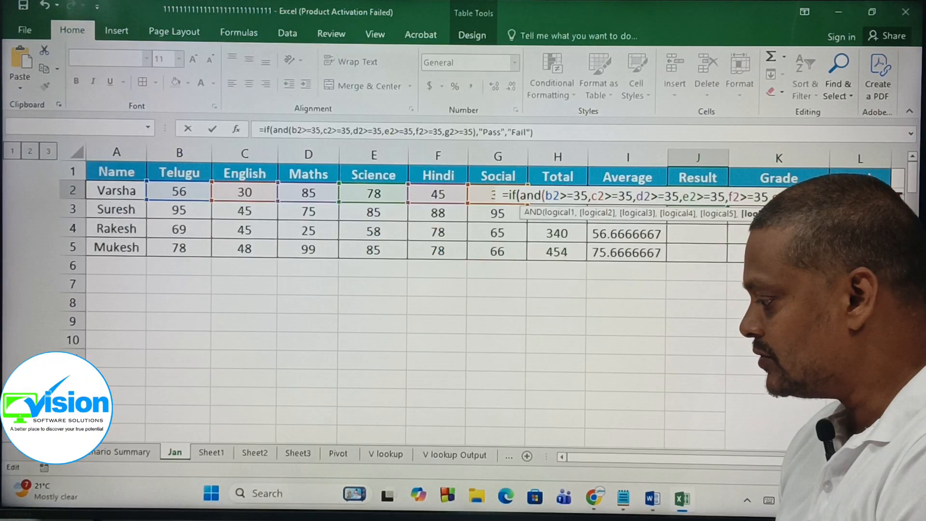
{"action": "key", "text": "Return"}
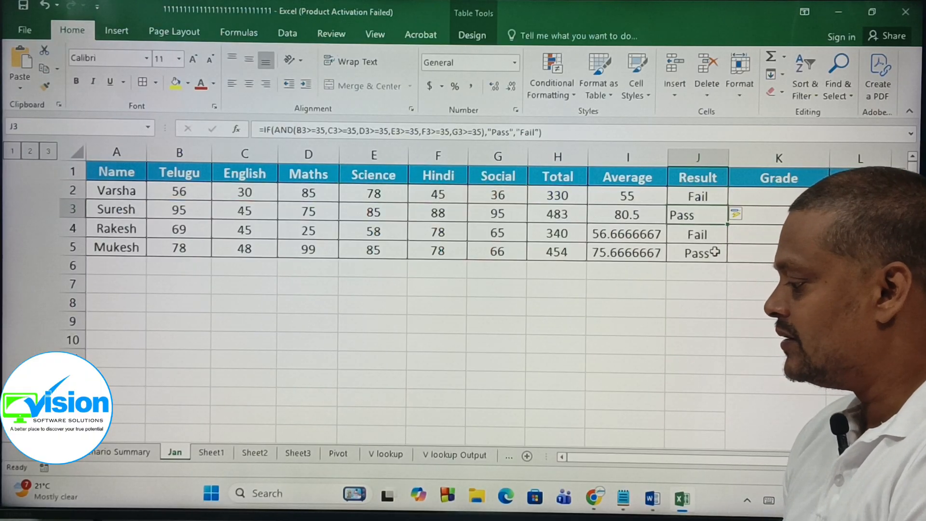
Step: Center-align the Result values in J2:J5
{"action": "left_click_drag", "start_coordinate": [684, 192], "coordinate": [685, 253]}
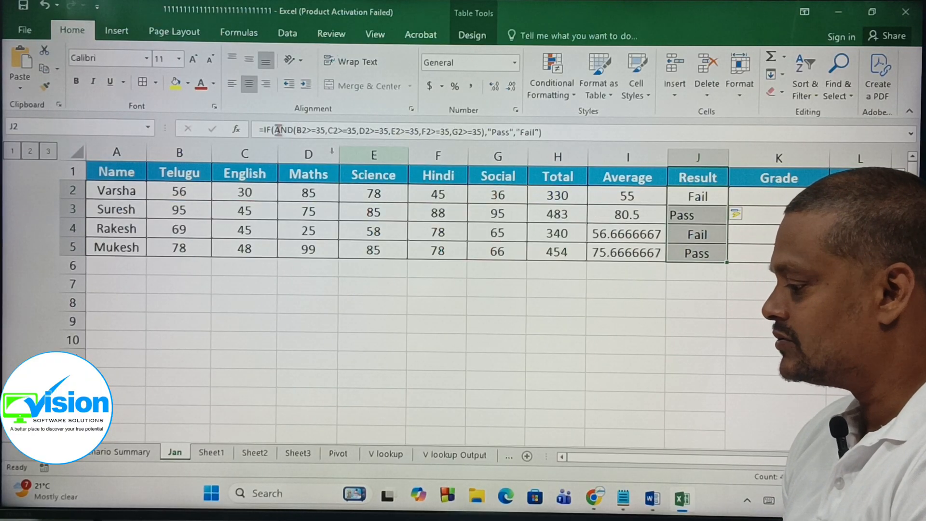
{"action": "left_click", "coordinate": [249, 84]}
{"action": "left_click", "coordinate": [249, 85]}
{"action": "left_click", "coordinate": [523, 306]}
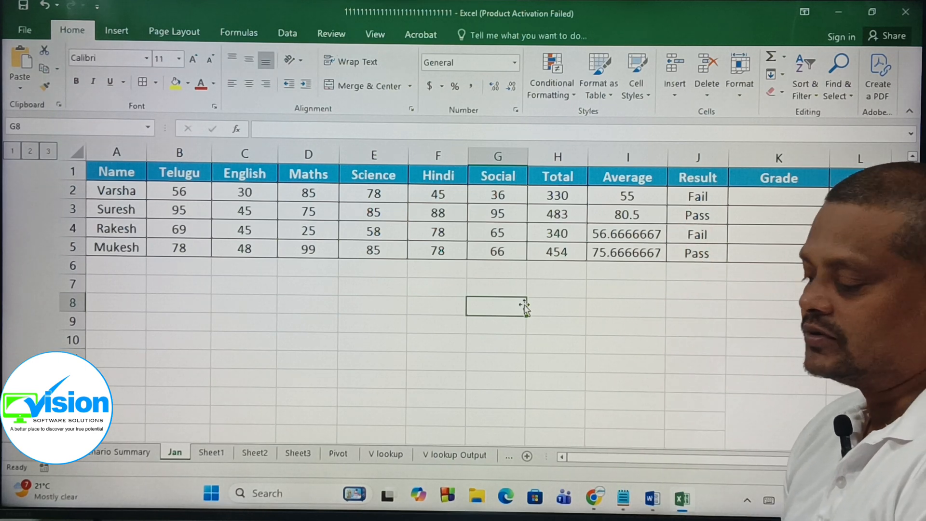
Step: Examine Varsha's subject marks against her Result in J2
{"action": "left_click", "coordinate": [705, 199]}
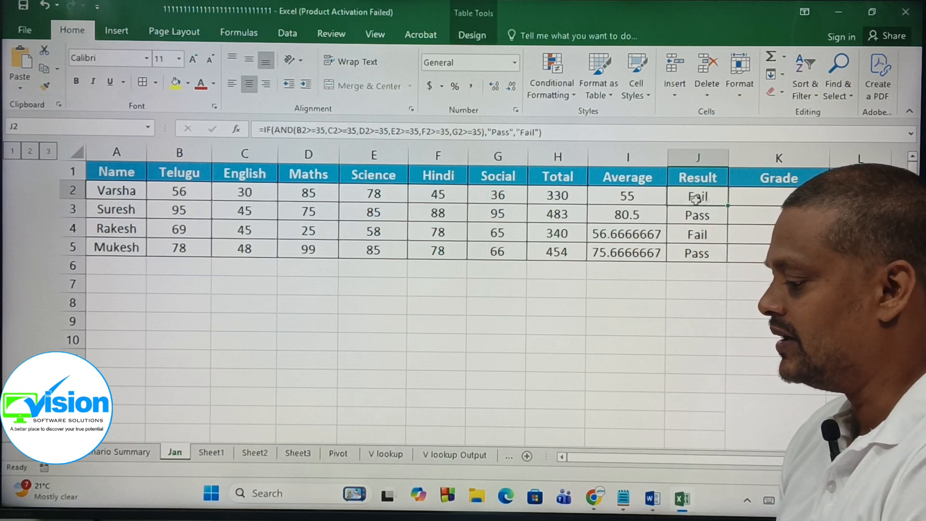
{"action": "left_click", "coordinate": [179, 193]}
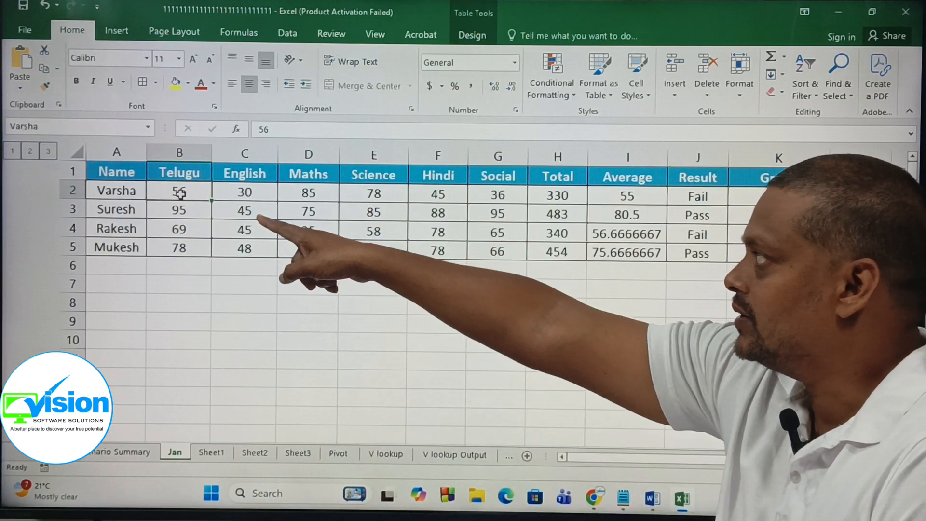
{"action": "left_click", "coordinate": [238, 192]}
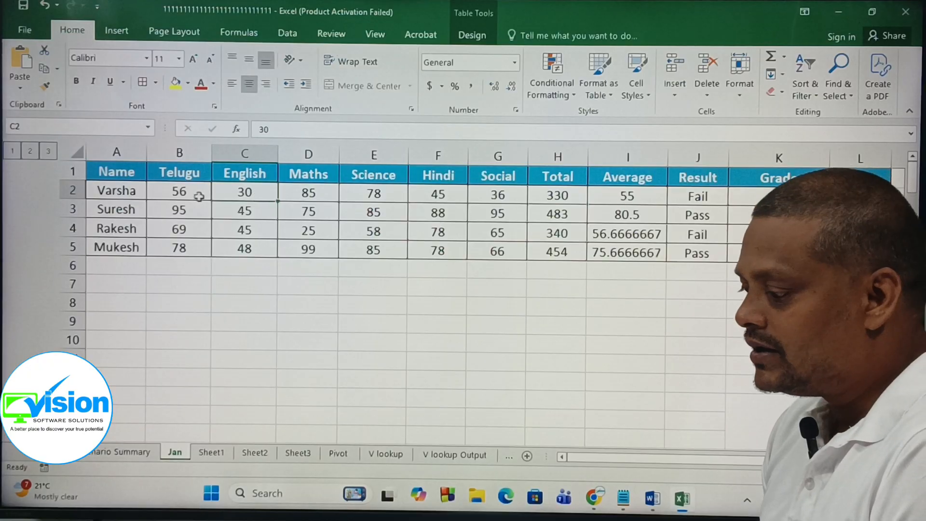
{"action": "left_click", "coordinate": [186, 192]}
{"action": "left_click", "coordinate": [250, 192]}
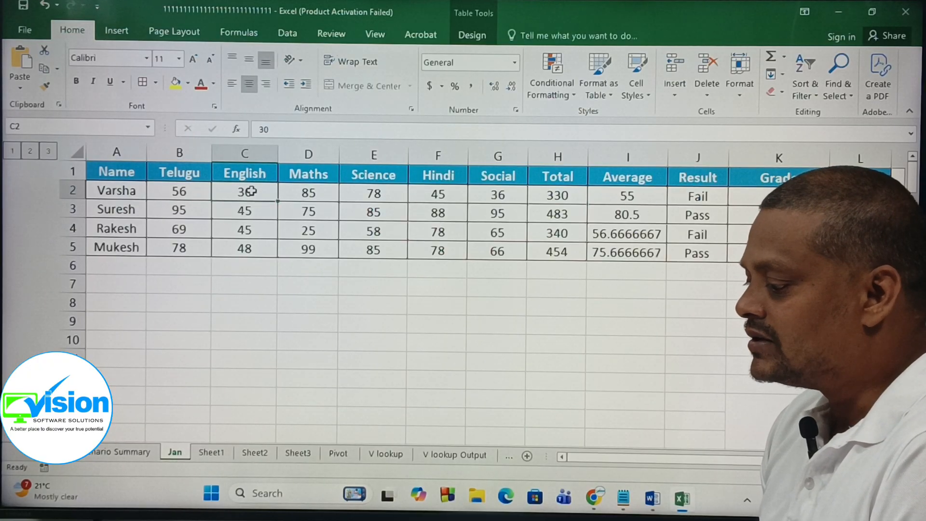
{"action": "left_click", "coordinate": [308, 193]}
{"action": "left_click", "coordinate": [361, 195]}
{"action": "left_click", "coordinate": [447, 195]}
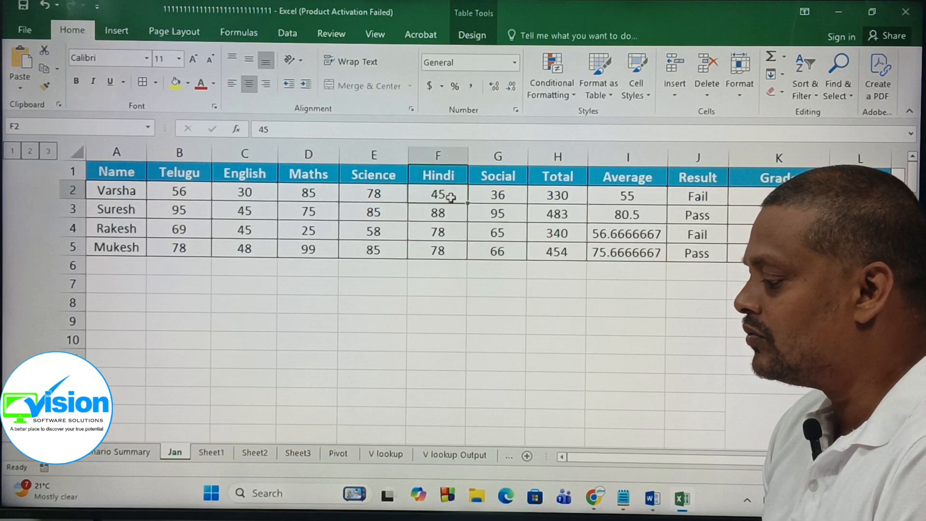
{"action": "left_click", "coordinate": [491, 194]}
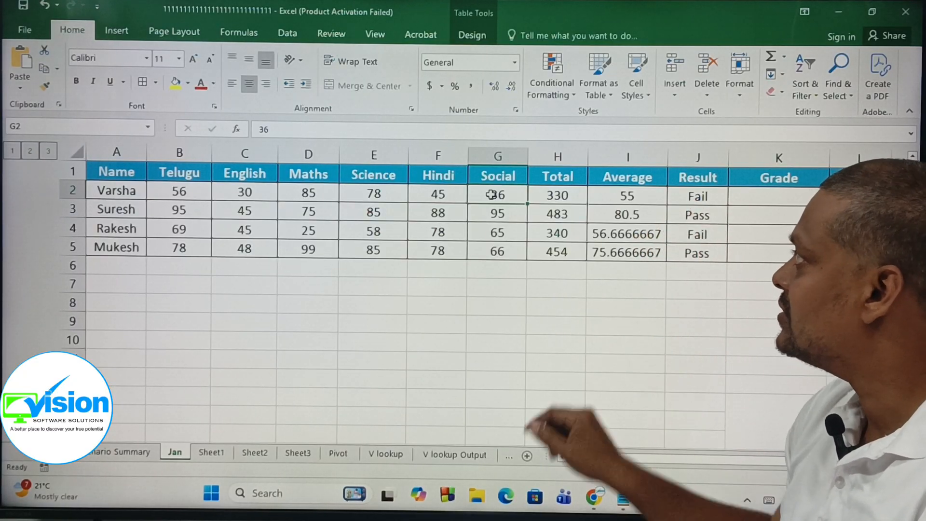
{"action": "left_click", "coordinate": [706, 200]}
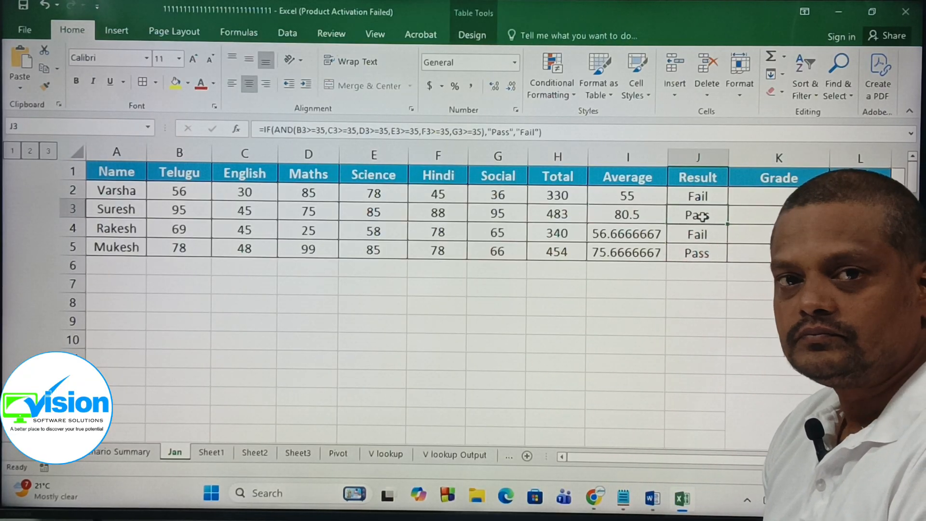
{"action": "left_click", "coordinate": [706, 197]}
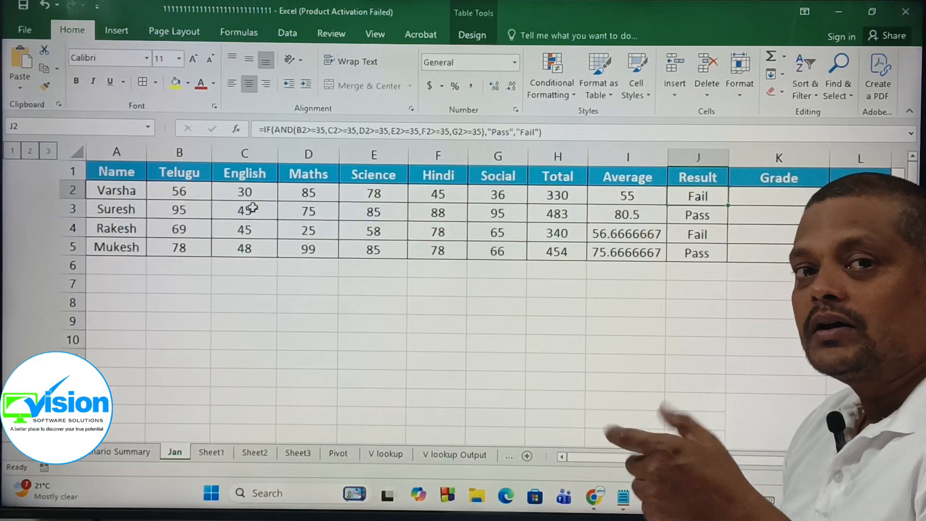
Step: Replace AND with OR in the Result formula of J2 and check the results
{"action": "left_click", "coordinate": [558, 131]}
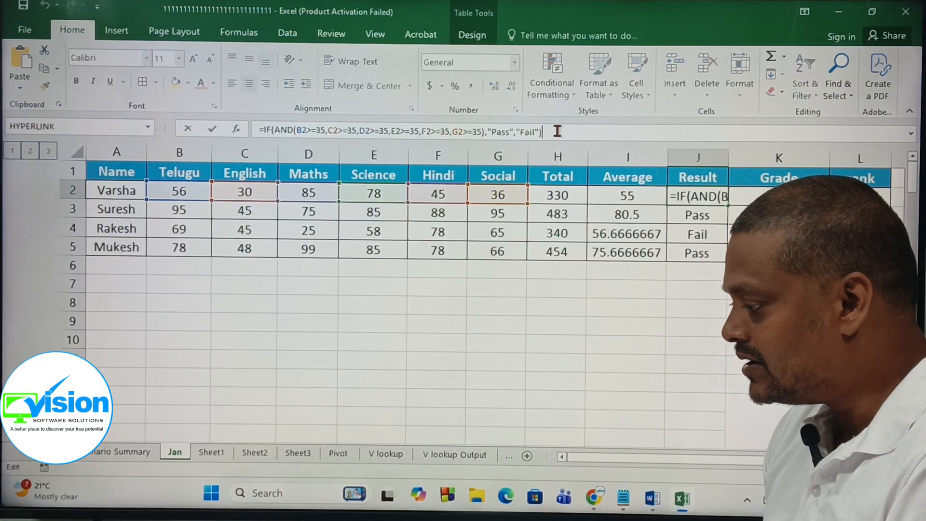
{"action": "left_click", "coordinate": [292, 129]}
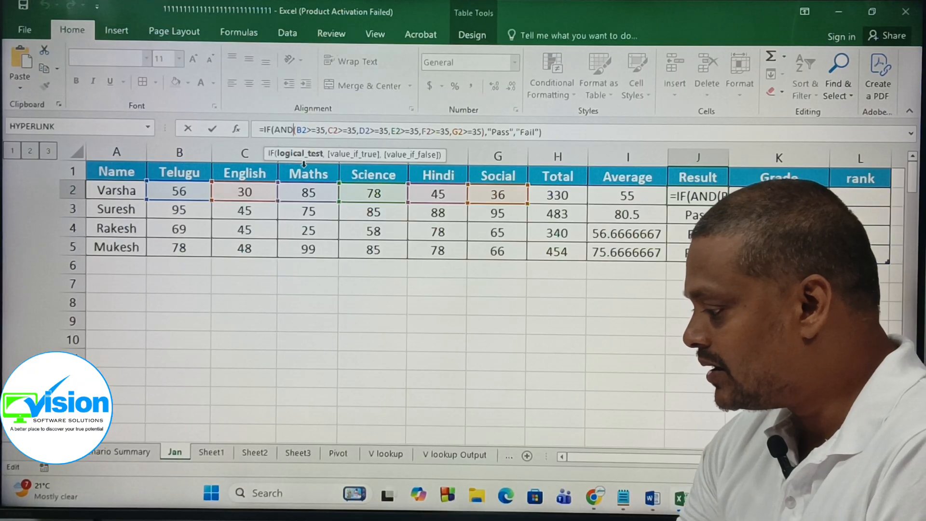
{"action": "key", "text": "BackSpace"}
{"action": "key", "text": "BackSpace"}
{"action": "key", "text": "BackSpace"}
{"action": "key", "text": "BackSpace"}
{"action": "type", "text": "or("}
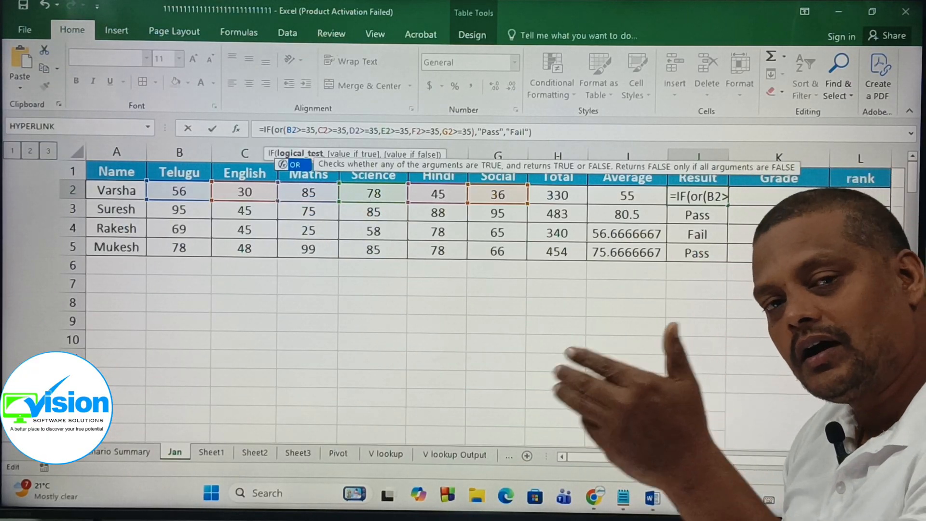
{"action": "key", "text": "Return"}
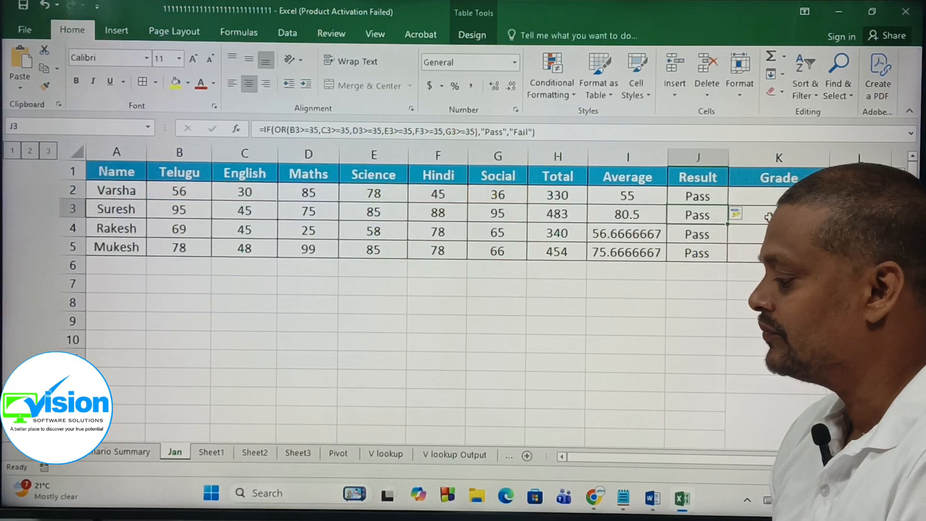
{"action": "left_click", "coordinate": [695, 233]}
{"action": "left_click", "coordinate": [698, 254]}
{"action": "left_click", "coordinate": [697, 198]}
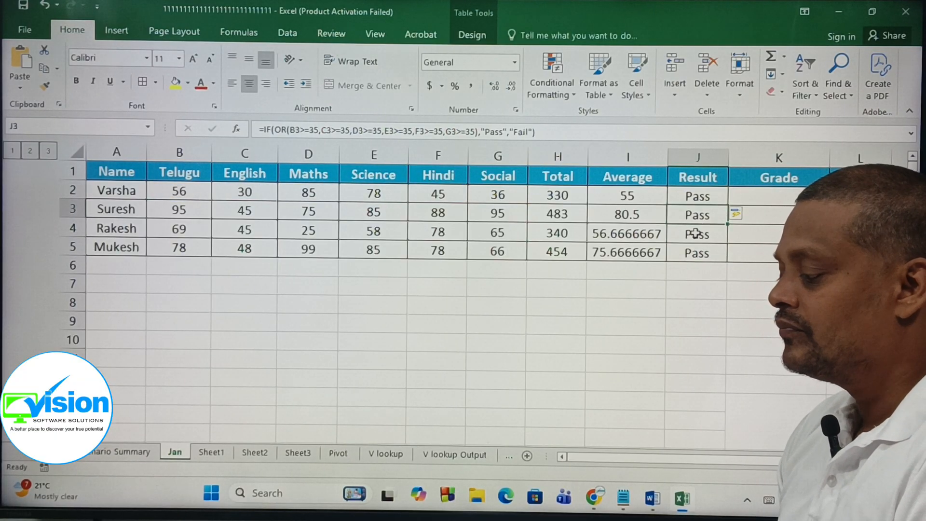
{"action": "left_click", "coordinate": [695, 234]}
Step: Change OR back to AND in the Result formula from cell J5
{"action": "left_click", "coordinate": [697, 253]}
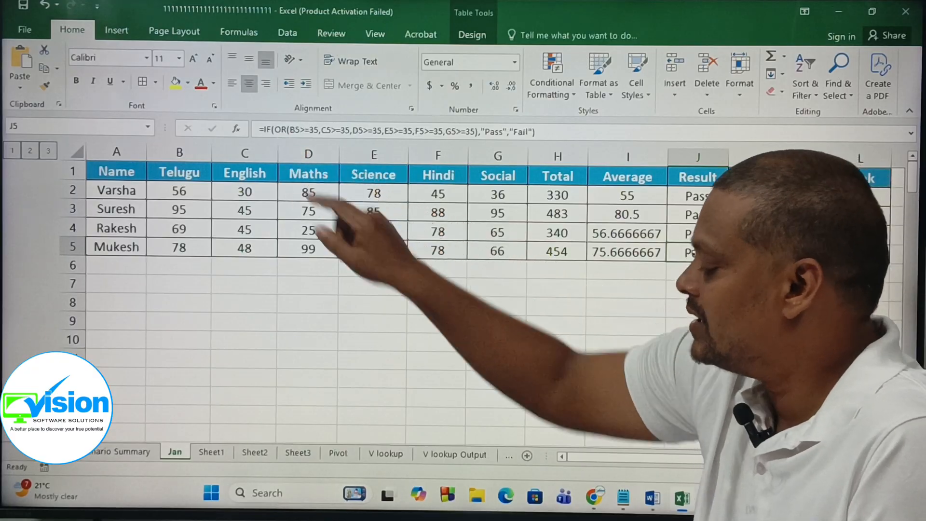
{"action": "left_click", "coordinate": [286, 130]}
{"action": "key", "text": "BackSpace"}
{"action": "key", "text": "BackSpace"}
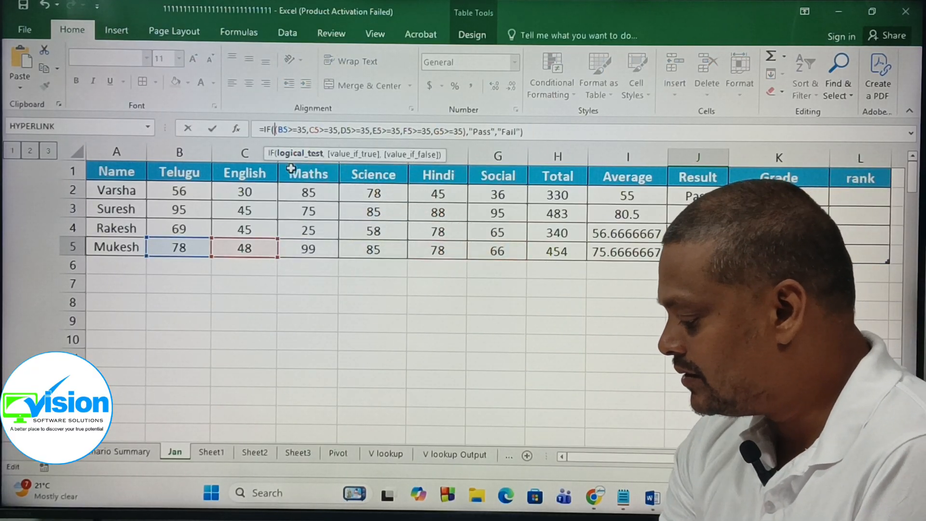
{"action": "type", "text": "and"}
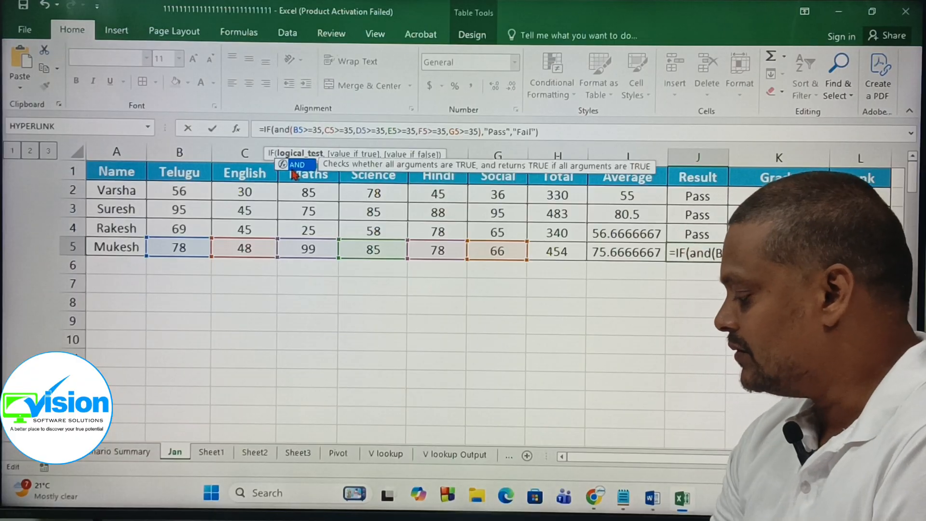
{"action": "key", "text": "Return"}
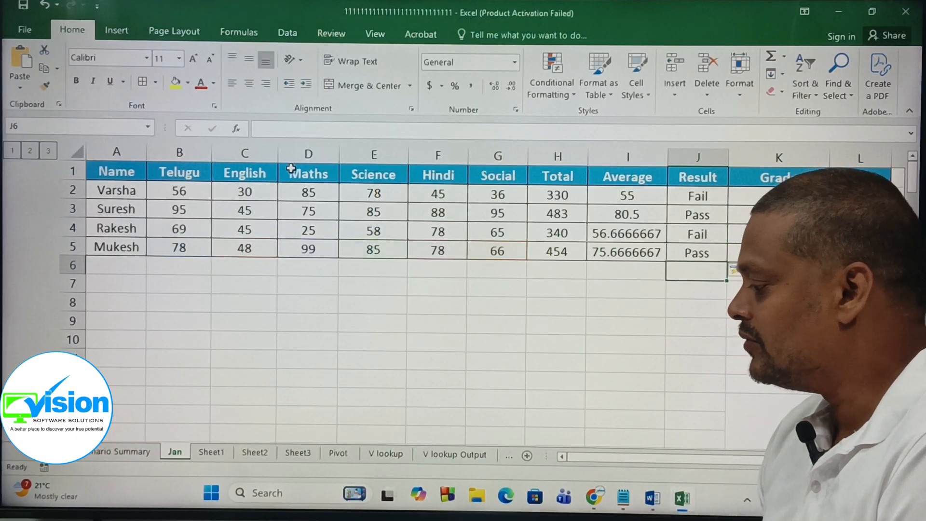
Step: Try deleting the comma after the AND condition in the Result formula of J2
{"action": "left_click", "coordinate": [702, 197]}
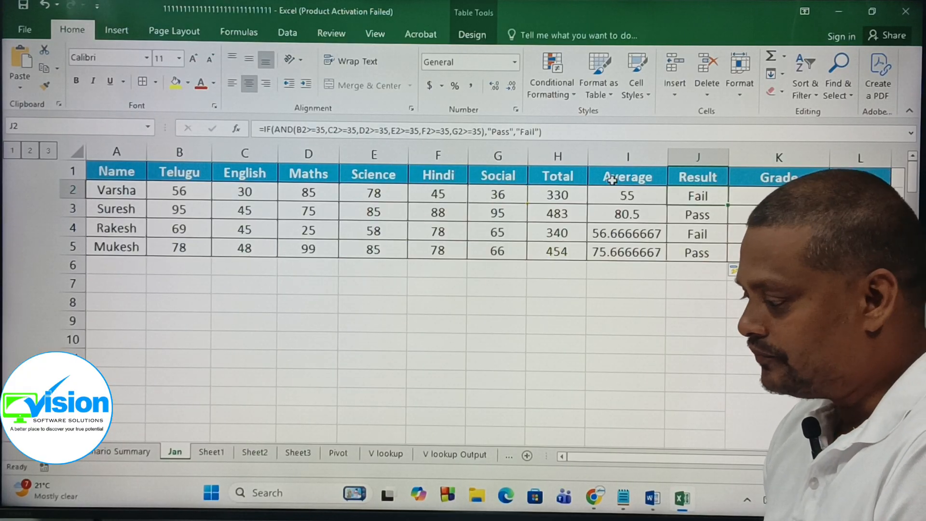
{"action": "left_click", "coordinate": [487, 131]}
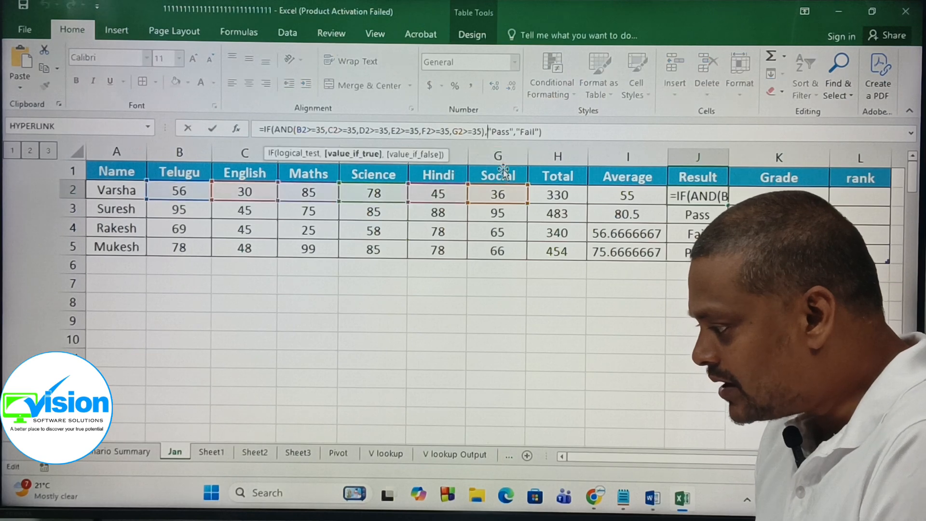
{"action": "key", "text": "BackSpace"}
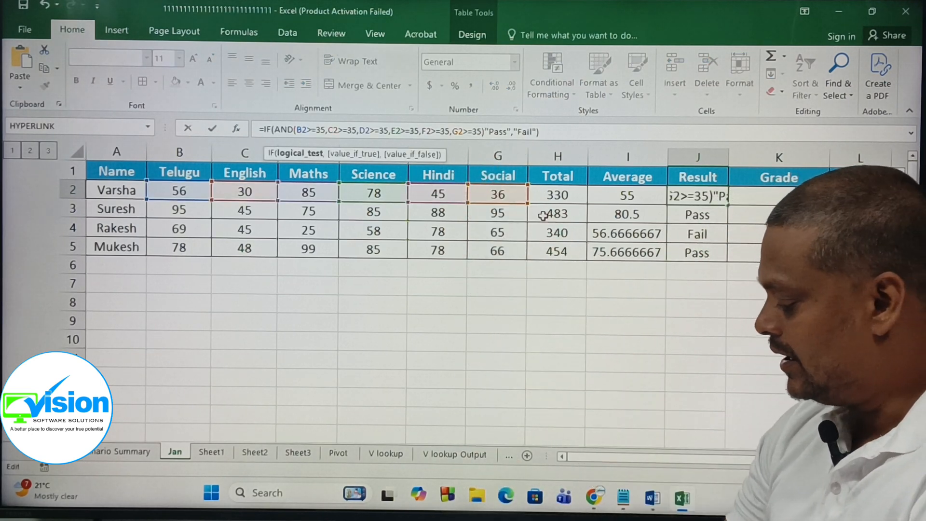
{"action": "key", "text": "Return"}
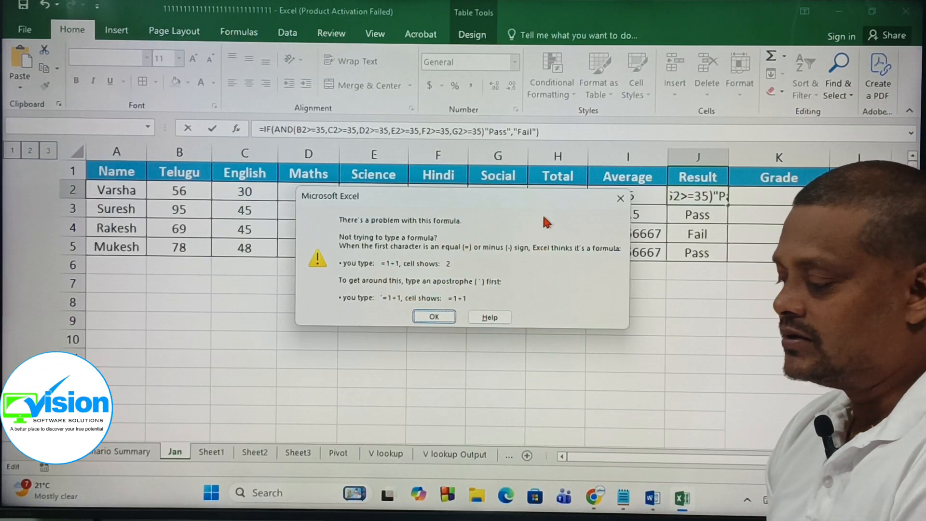
{"action": "left_click", "coordinate": [452, 312]}
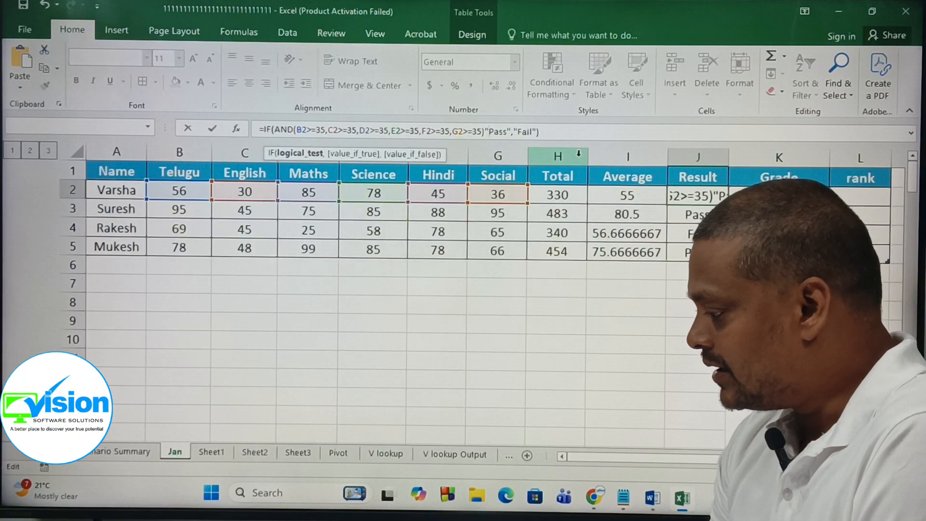
Step: Restore that comma and rework the separators between "Pass" and "Fail" in the Result formula, accepting the suggested correction
{"action": "type", "text": ","}
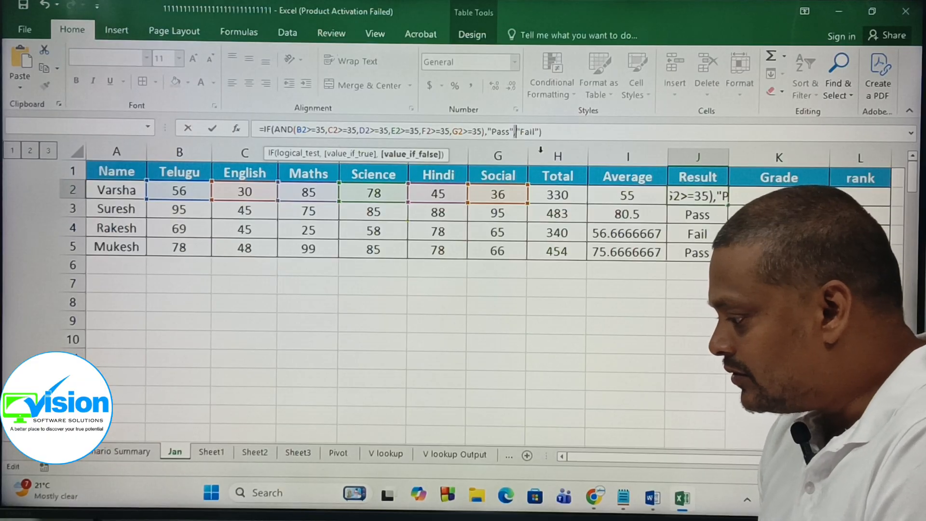
{"action": "key", "text": "BackSpace"}
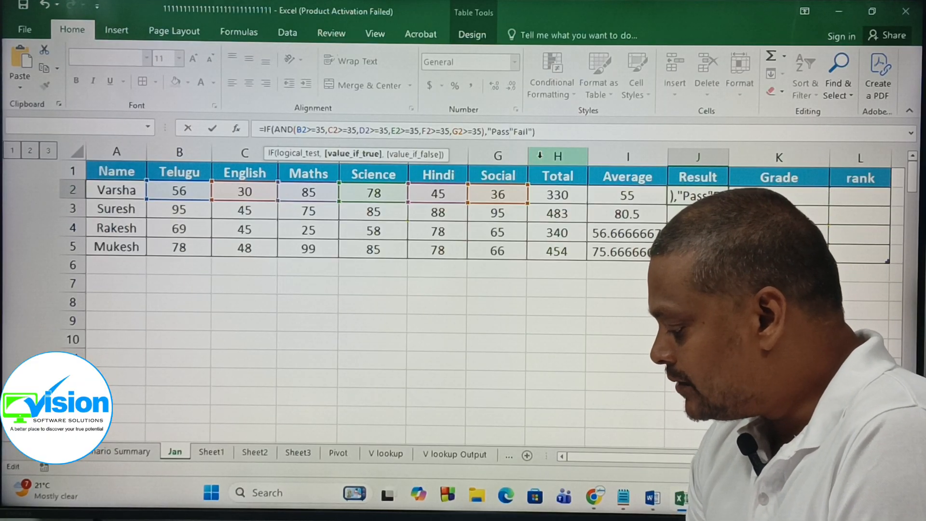
{"action": "type", "text": ","}
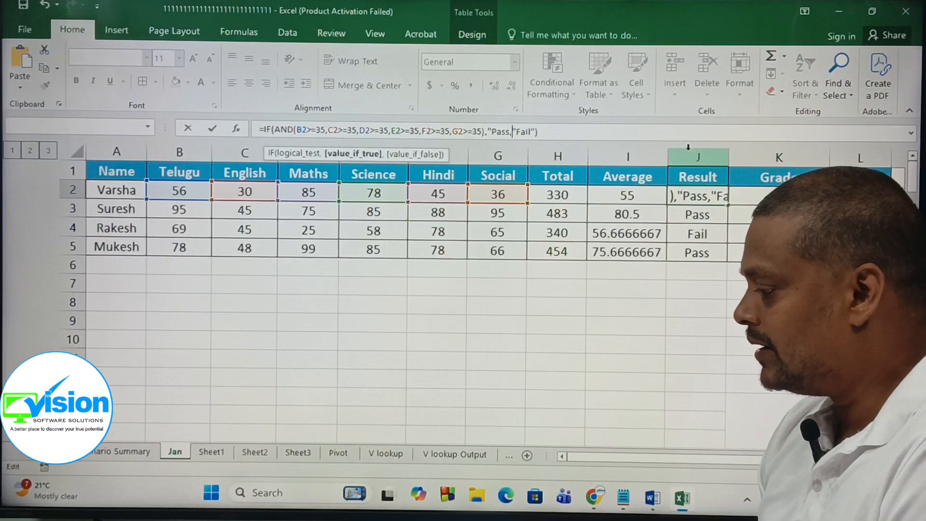
{"action": "key", "text": "Return"}
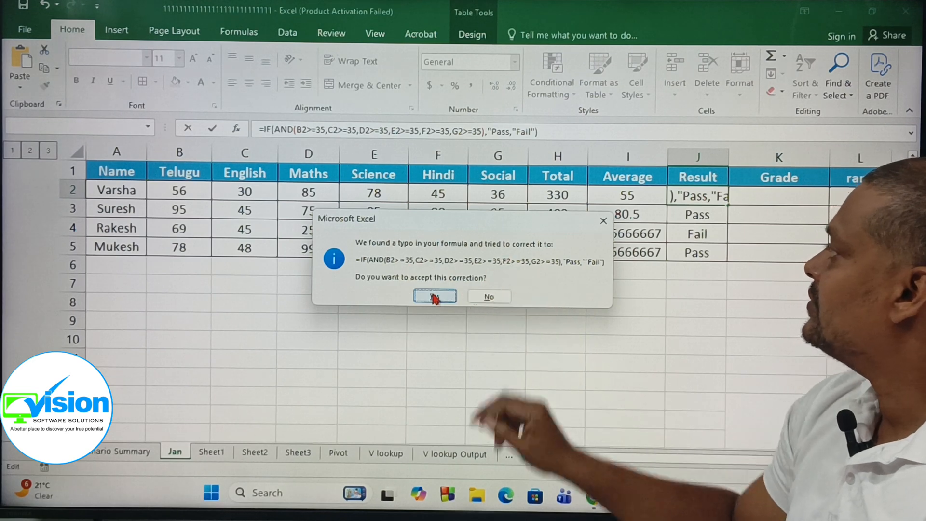
{"action": "left_click", "coordinate": [426, 299]}
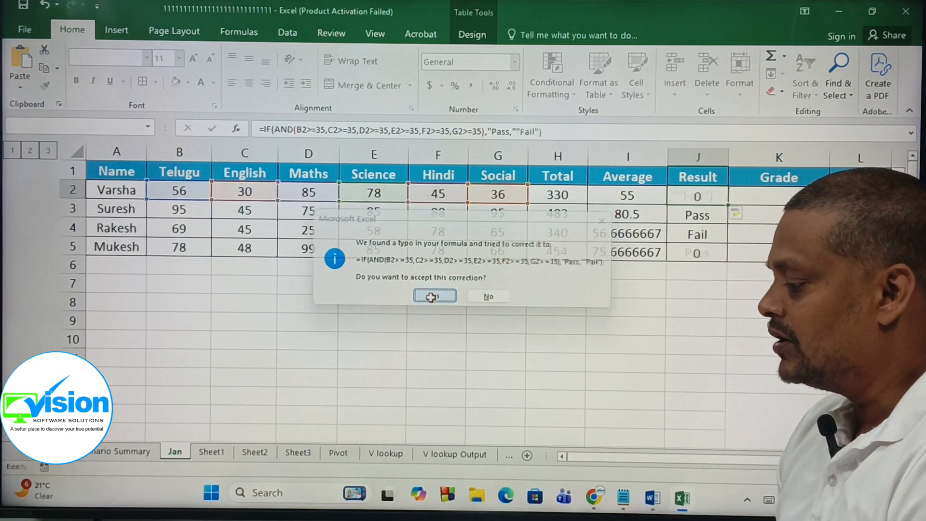
{"action": "left_click", "coordinate": [518, 135]}
{"action": "type", "text": "\","}
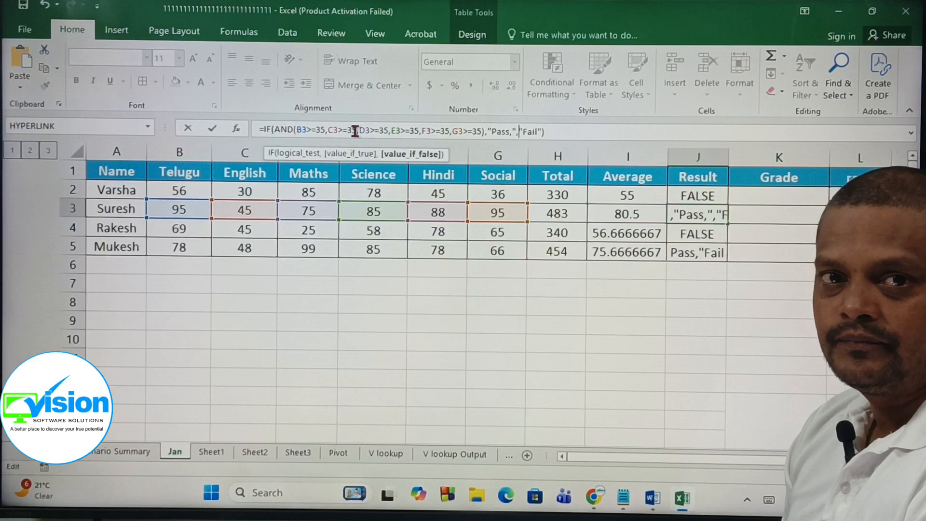
Step: Switch to the formula notes and review the IF, AND and OR syntax examples
{"action": "left_click", "coordinate": [622, 499]}
{"action": "scroll", "coordinate": [304, 265], "scroll_direction": "up", "scroll_amount": 1}
{"action": "scroll", "coordinate": [301, 269], "scroll_direction": "down", "scroll_amount": 1}
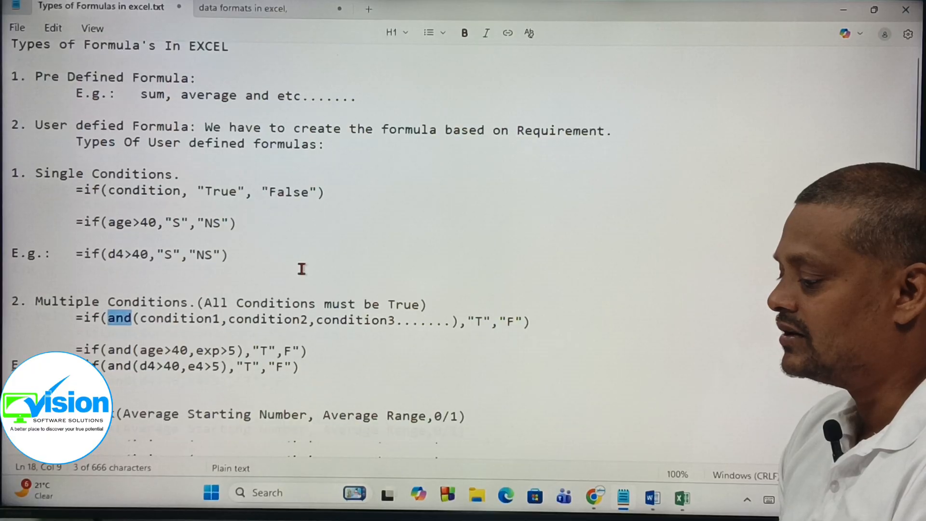
{"action": "scroll", "coordinate": [301, 269], "scroll_direction": "down", "scroll_amount": 2}
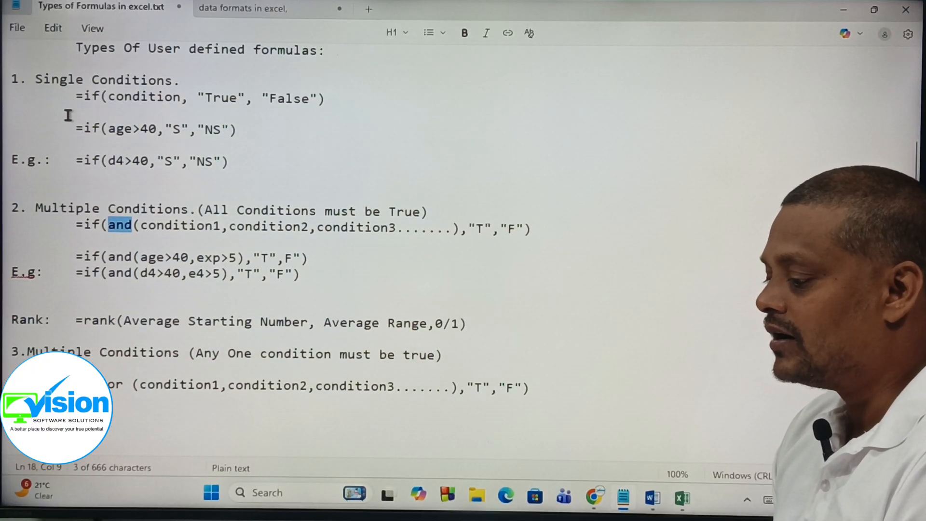
{"action": "left_click_drag", "start_coordinate": [67, 95], "coordinate": [400, 111]}
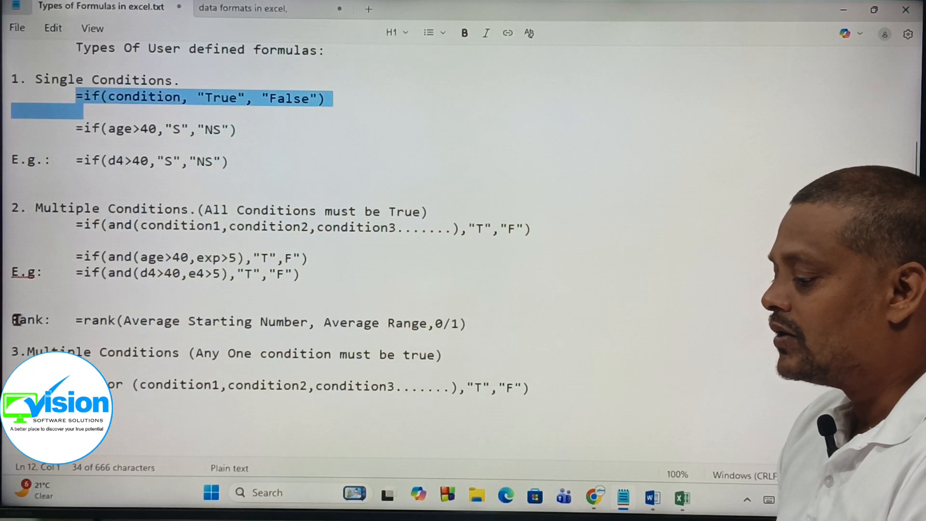
{"action": "left_click_drag", "start_coordinate": [77, 228], "coordinate": [547, 229]}
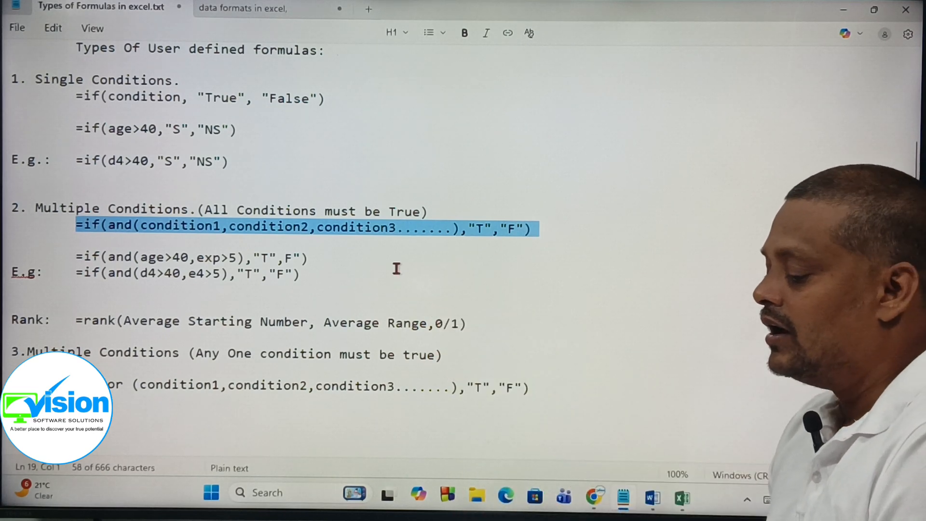
{"action": "left_click_drag", "start_coordinate": [77, 385], "coordinate": [558, 393]}
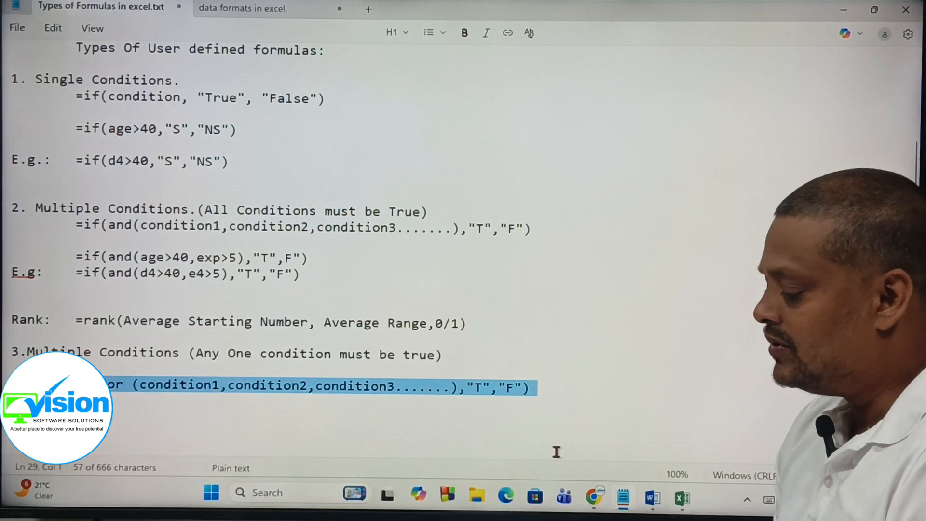
Step: Return to the spreadsheet and cancel the unfinished edit of the Result formula
{"action": "left_click", "coordinate": [686, 503]}
{"action": "left_click", "coordinate": [462, 354]}
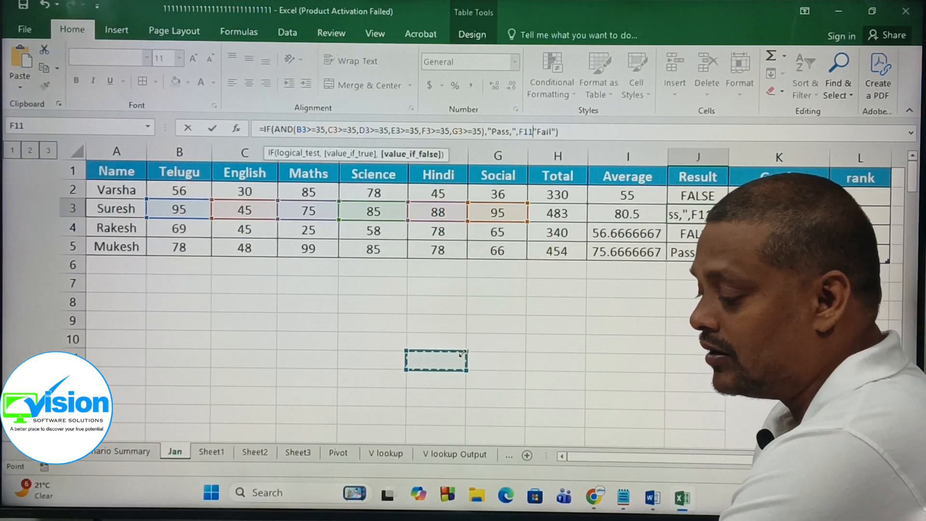
{"action": "key", "text": "Escape"}
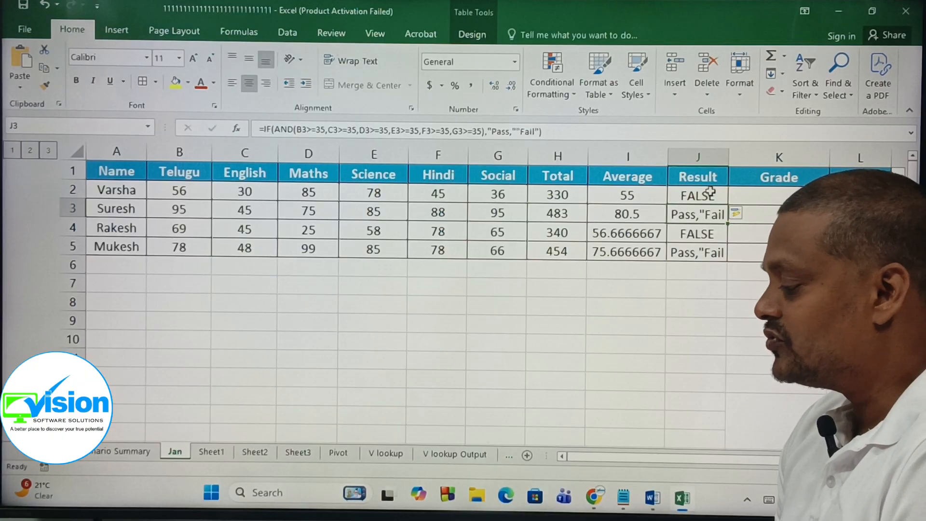
{"action": "left_click_drag", "start_coordinate": [711, 192], "coordinate": [699, 247]}
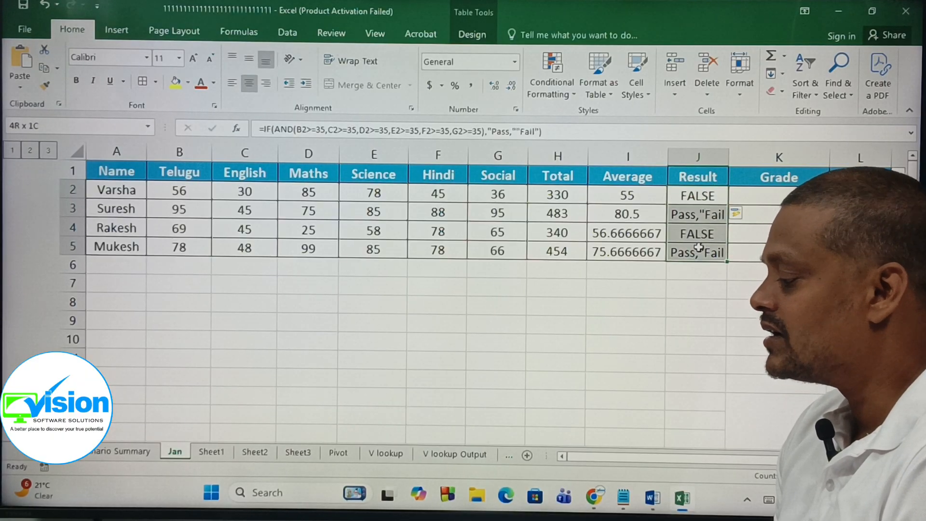
{"action": "left_click", "coordinate": [678, 309]}
Step: Correct the Result formula in J2 so its arguments end with "Pass","Fail" and check the Result column
{"action": "left_click", "coordinate": [704, 191]}
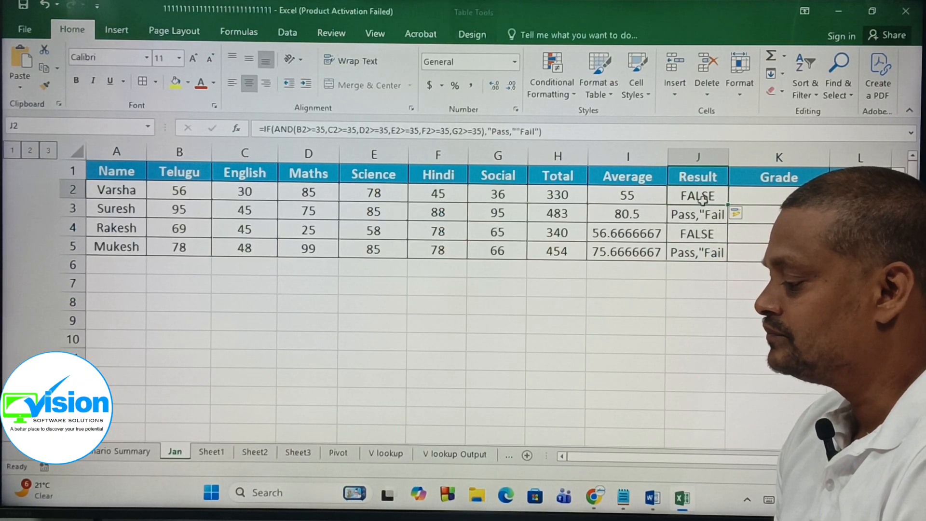
{"action": "left_click", "coordinate": [518, 133]}
{"action": "type", "text": "\""}
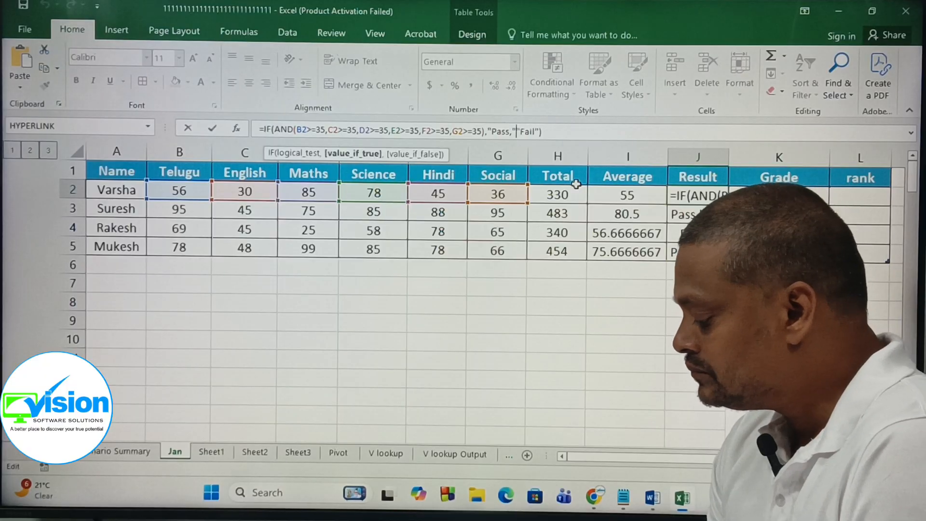
{"action": "key", "text": "Left"}
{"action": "key", "text": "BackSpace"}
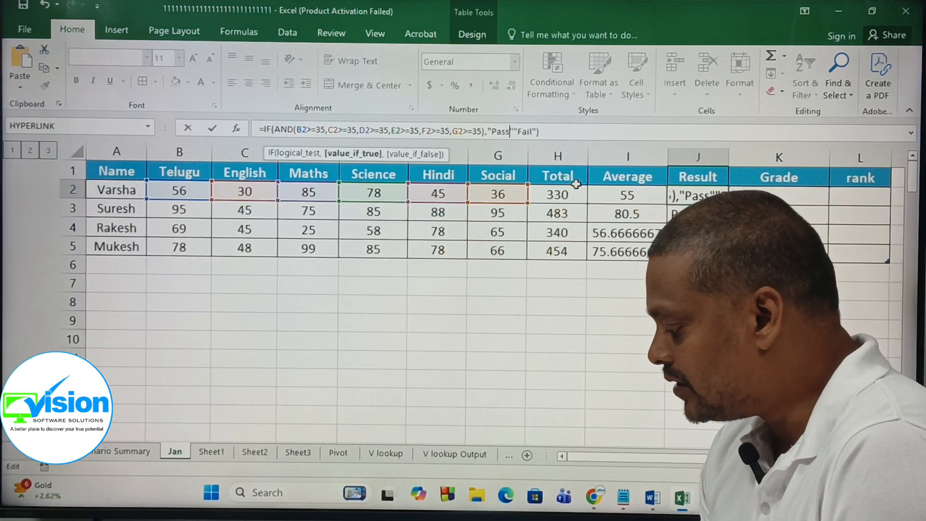
{"action": "type", "text": ","}
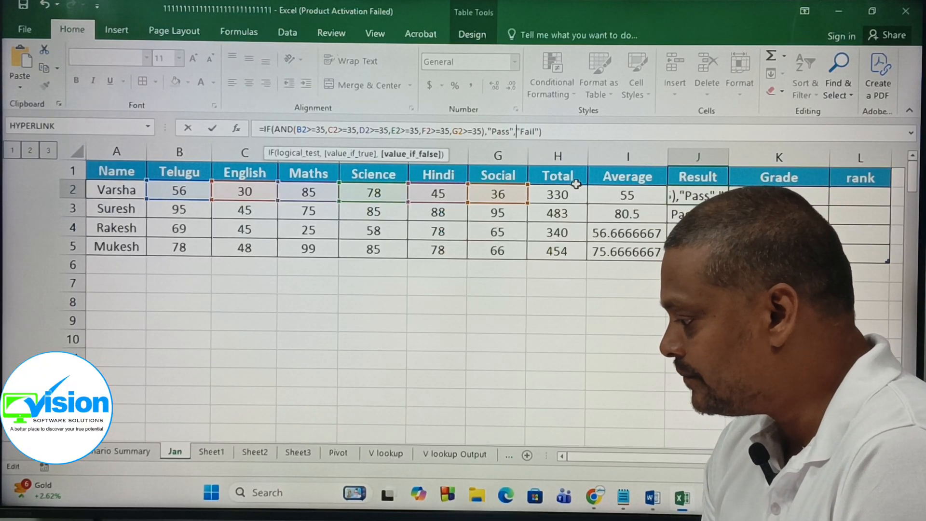
{"action": "key", "text": "Return"}
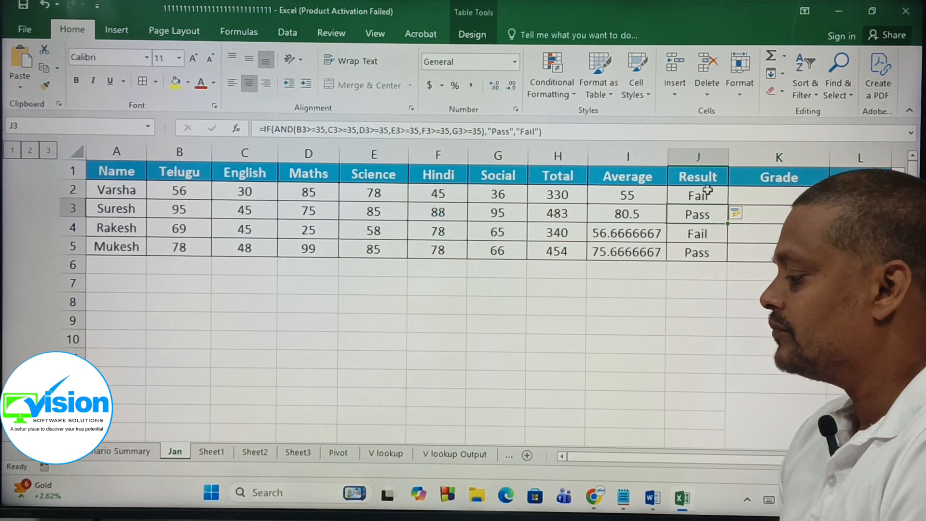
{"action": "left_click_drag", "start_coordinate": [707, 192], "coordinate": [694, 251]}
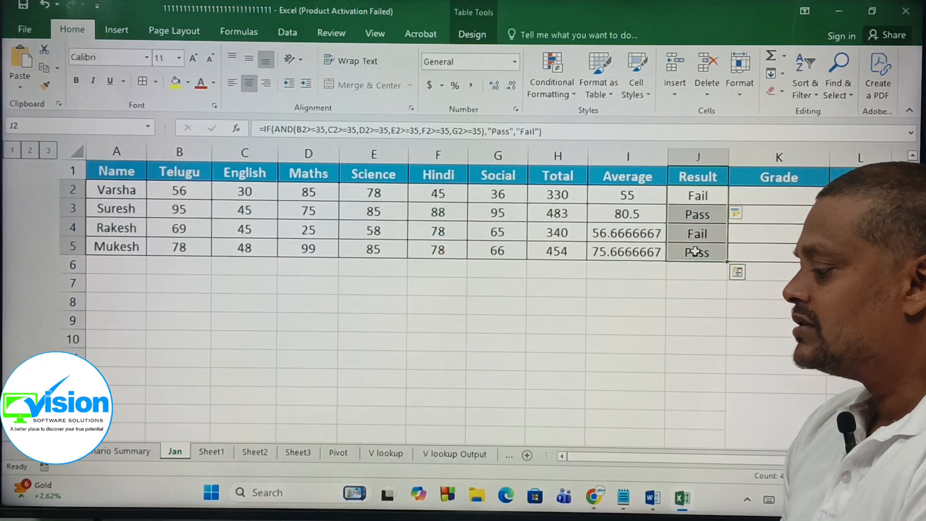
{"action": "left_click", "coordinate": [787, 198]}
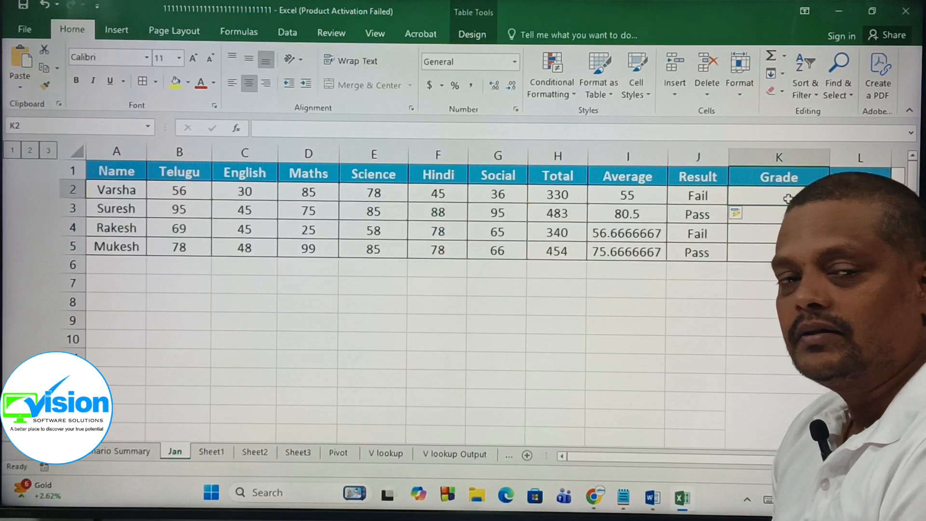